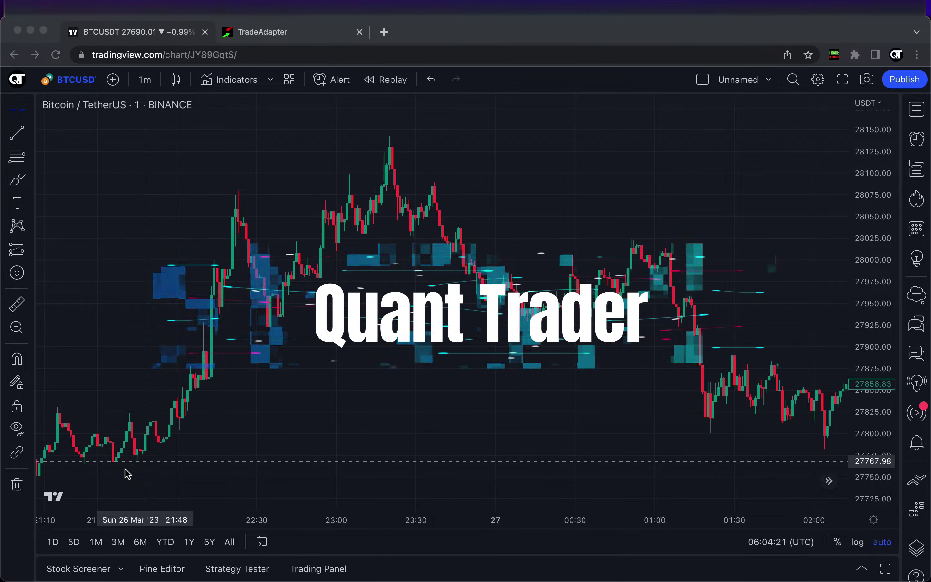
Focus the chart window and scroll through the chart's price history.
{"action": "left_click", "coordinate": [85, 484]}
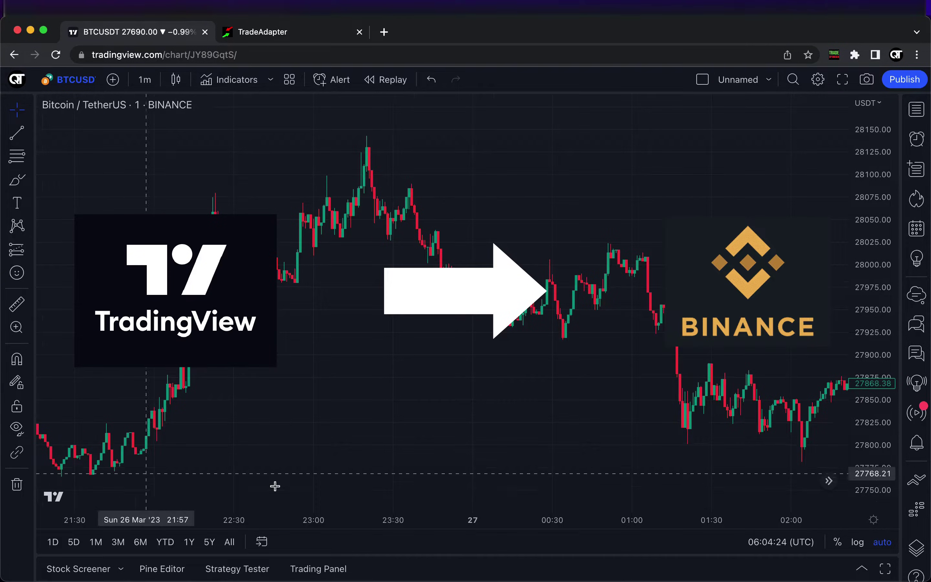
{"action": "scroll", "coordinate": [275, 487], "scroll_direction": "right", "scroll_amount": 10}
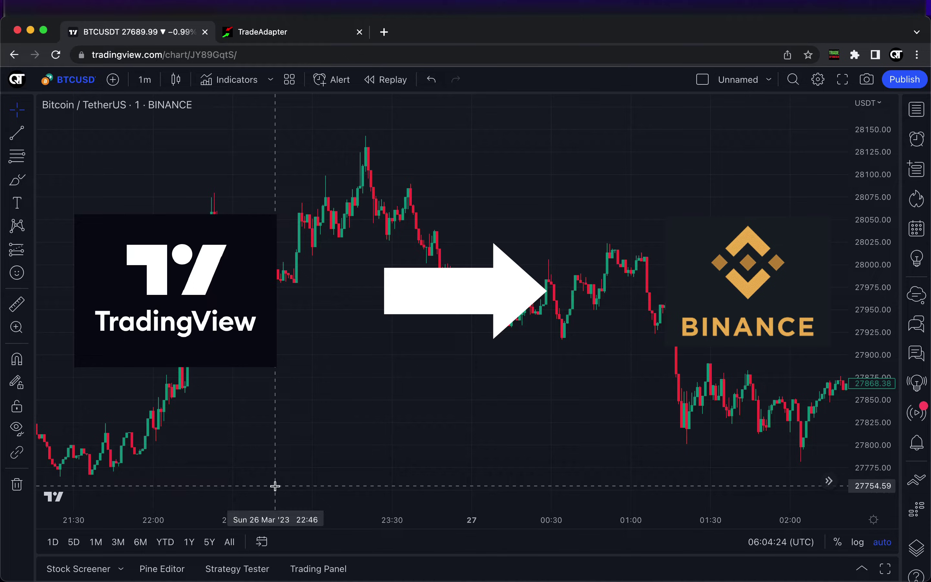
{"action": "scroll", "coordinate": [275, 487], "scroll_direction": "right", "scroll_amount": 4}
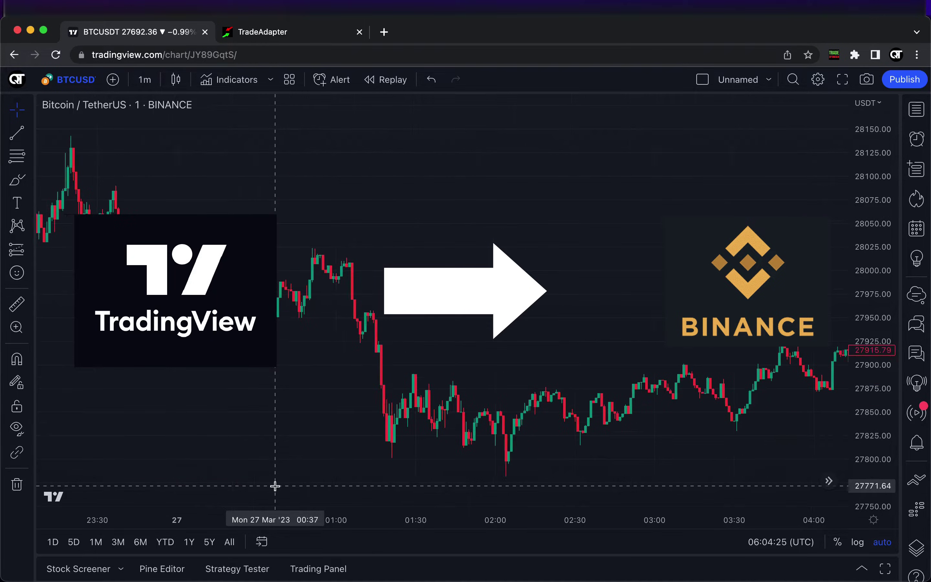
{"action": "scroll", "coordinate": [275, 486], "scroll_direction": "right", "scroll_amount": 10}
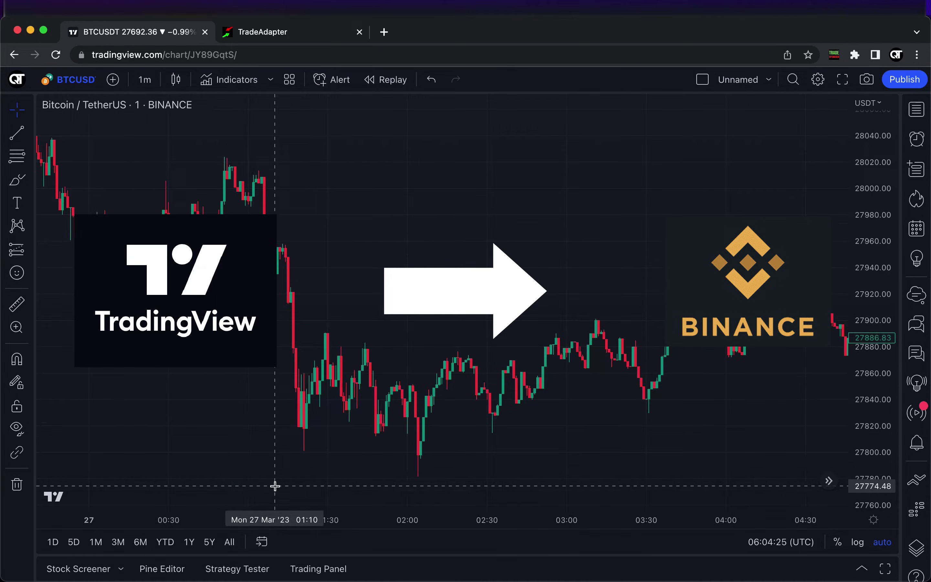
{"action": "scroll", "coordinate": [275, 487], "scroll_direction": "right", "scroll_amount": 5}
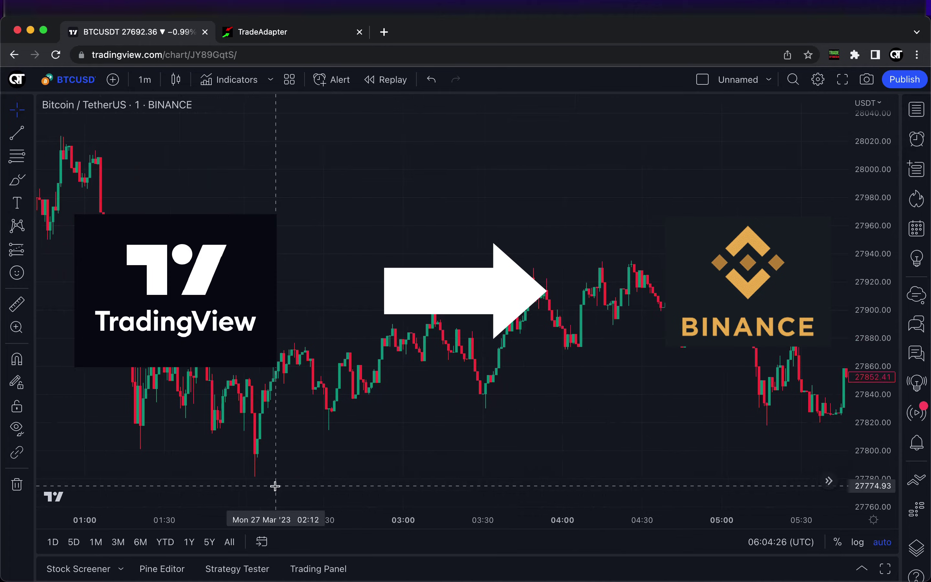
{"action": "scroll", "coordinate": [275, 486], "scroll_direction": "right", "scroll_amount": 10}
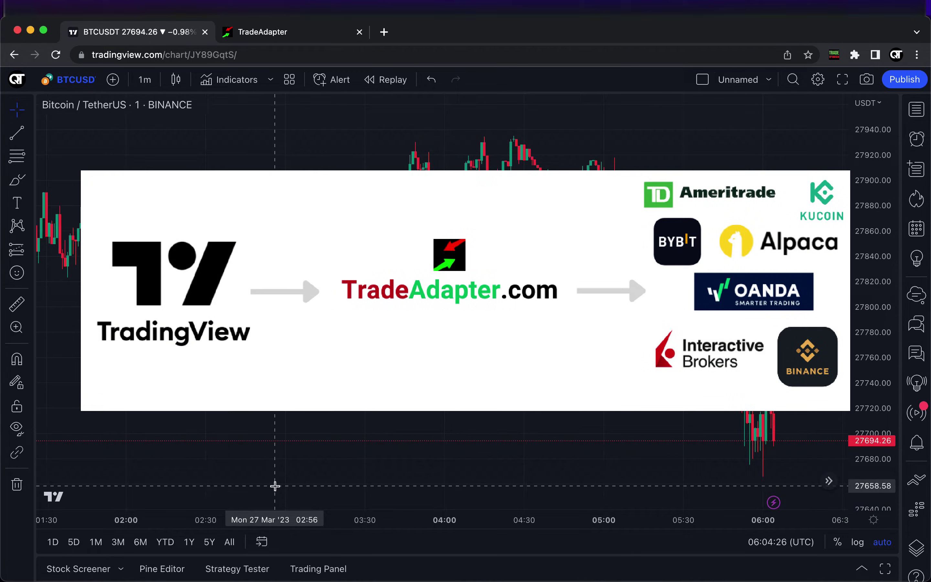
{"action": "scroll", "coordinate": [275, 487], "scroll_direction": "right", "scroll_amount": 5}
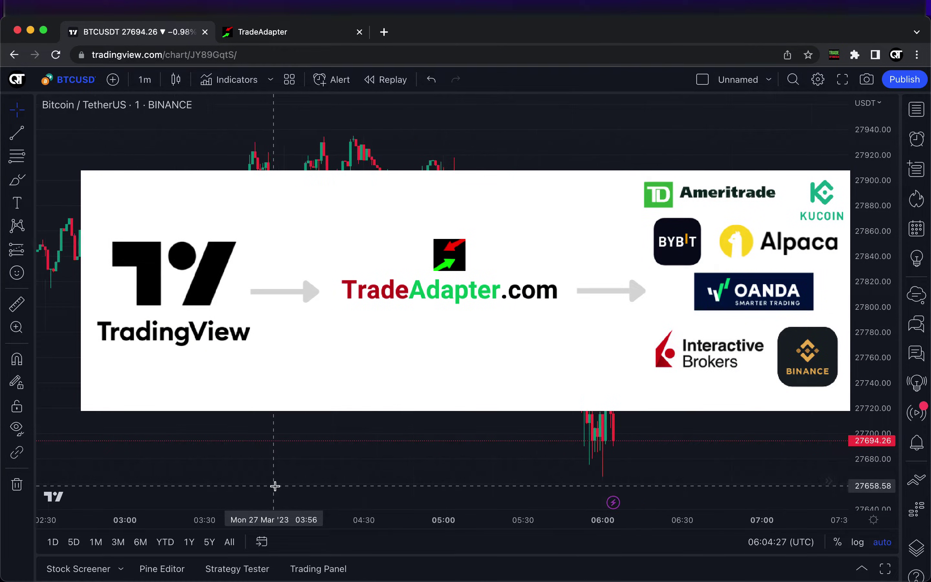
{"action": "scroll", "coordinate": [275, 486], "scroll_direction": "right", "scroll_amount": 5}
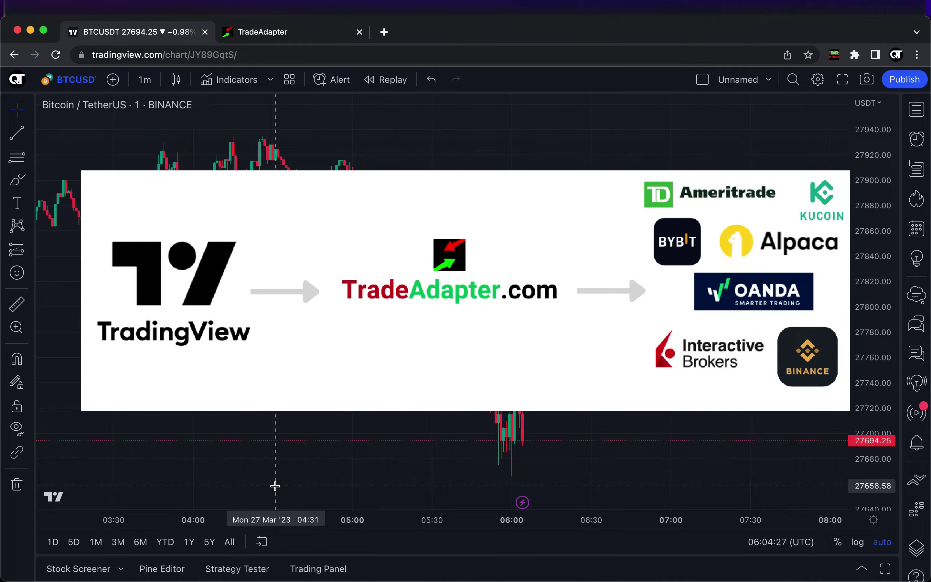
{"action": "scroll", "coordinate": [275, 486], "scroll_direction": "right", "scroll_amount": 1}
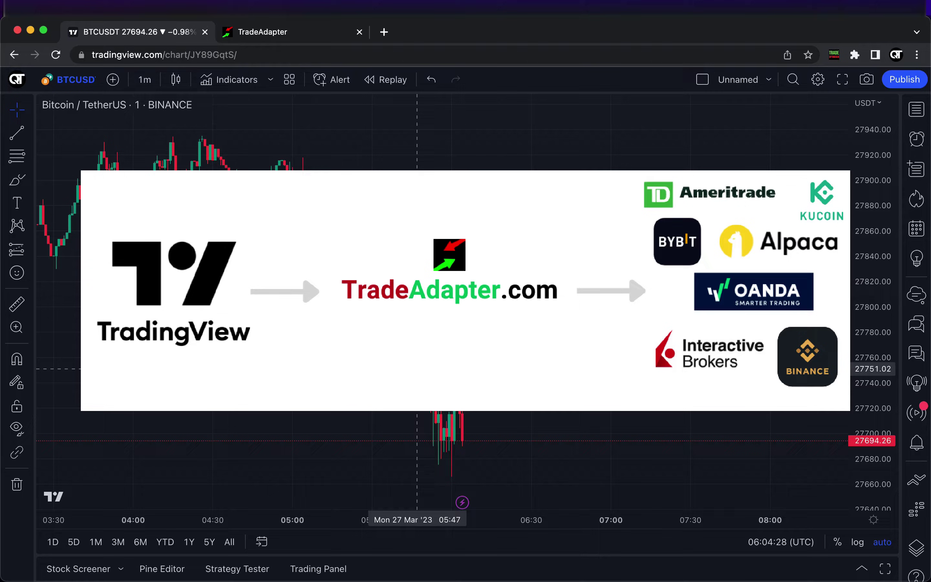
{"action": "scroll", "coordinate": [417, 369], "scroll_direction": "down", "scroll_amount": 5}
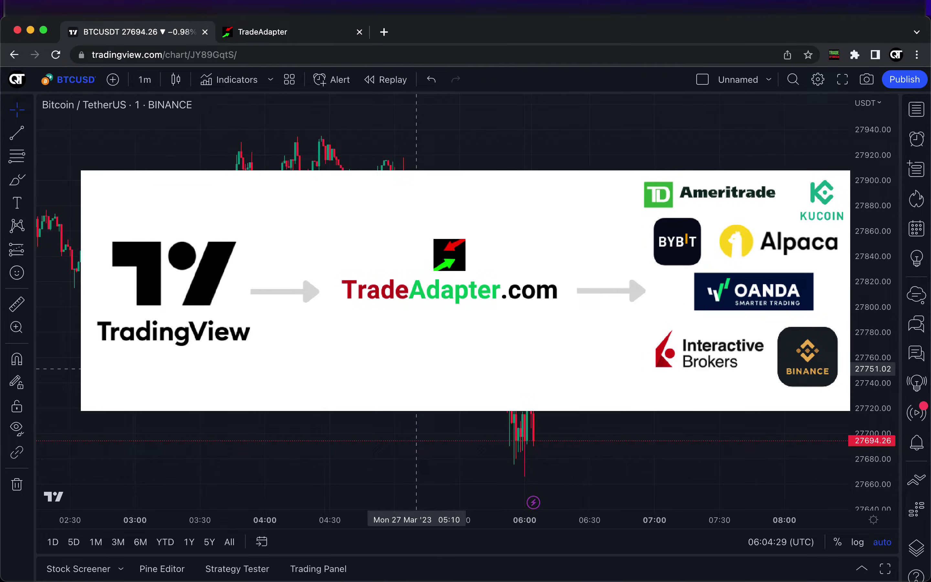
{"action": "scroll", "coordinate": [417, 368], "scroll_direction": "up", "scroll_amount": 3}
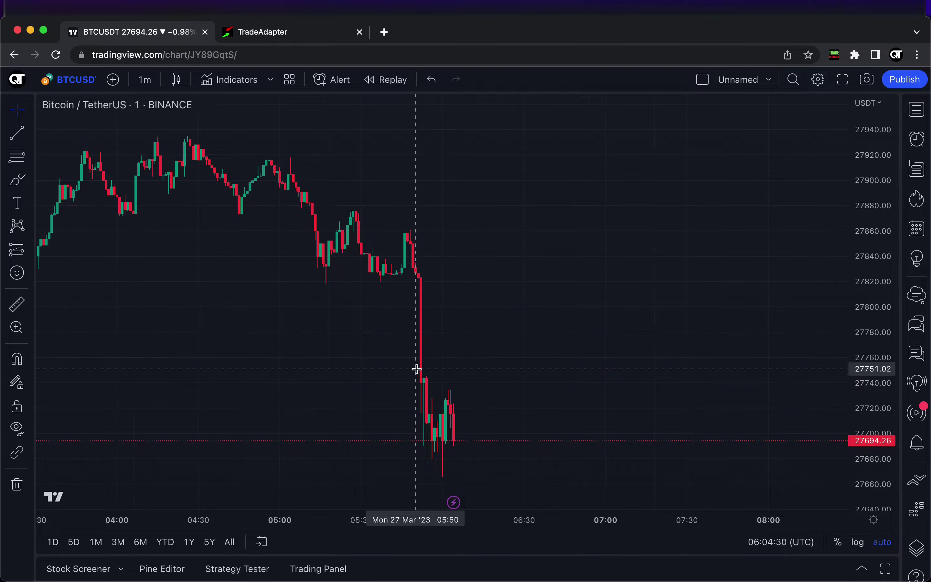
Chart BTCUSDT from Binance on the 1-minute interval.
{"action": "left_click", "coordinate": [77, 82]}
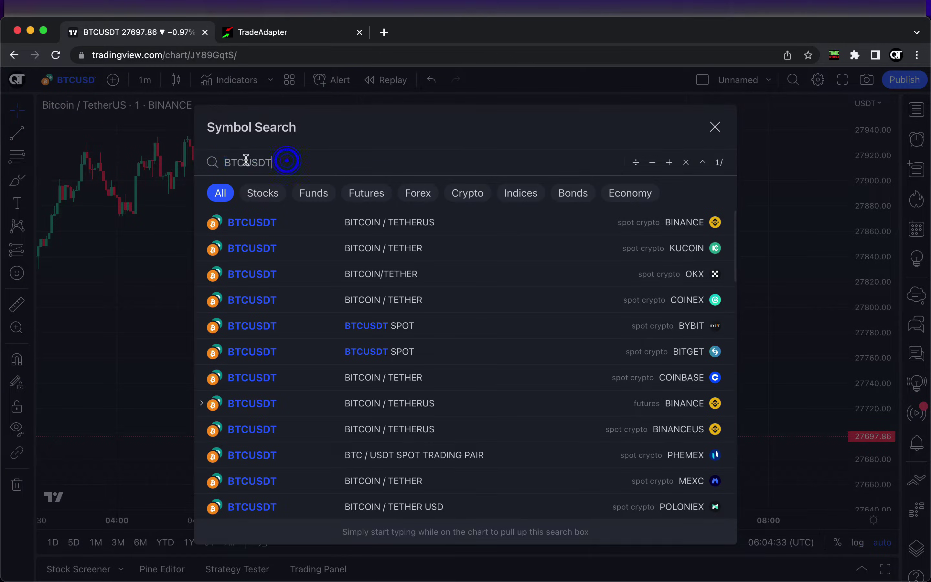
{"action": "left_click", "coordinate": [412, 229]}
{"action": "left_click", "coordinate": [139, 83]}
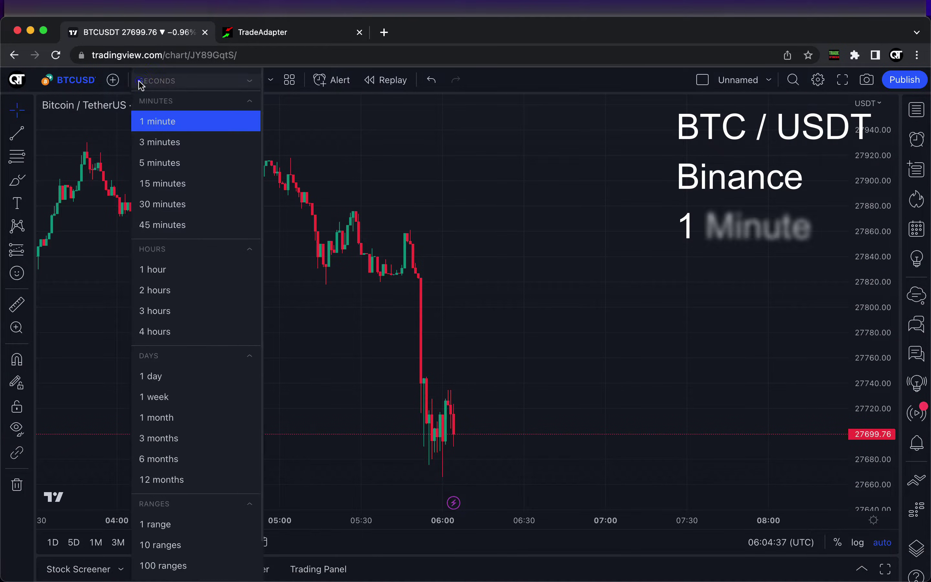
{"action": "left_click", "coordinate": [160, 123]}
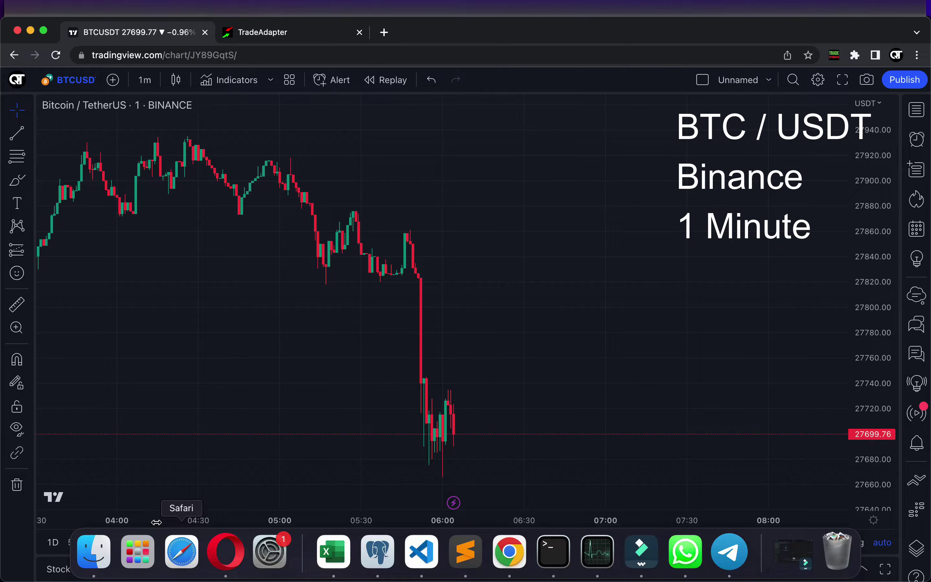
Start a new Pine strategy from the template with buy = close > open and sell = close <= open.
{"action": "left_click", "coordinate": [162, 569]}
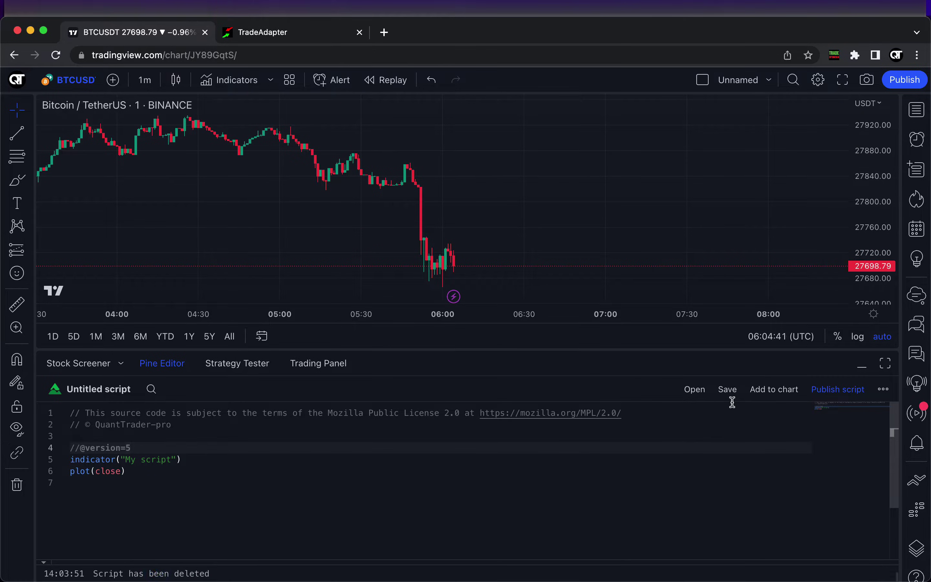
{"action": "left_click", "coordinate": [704, 390]}
{"action": "left_click", "coordinate": [725, 543]}
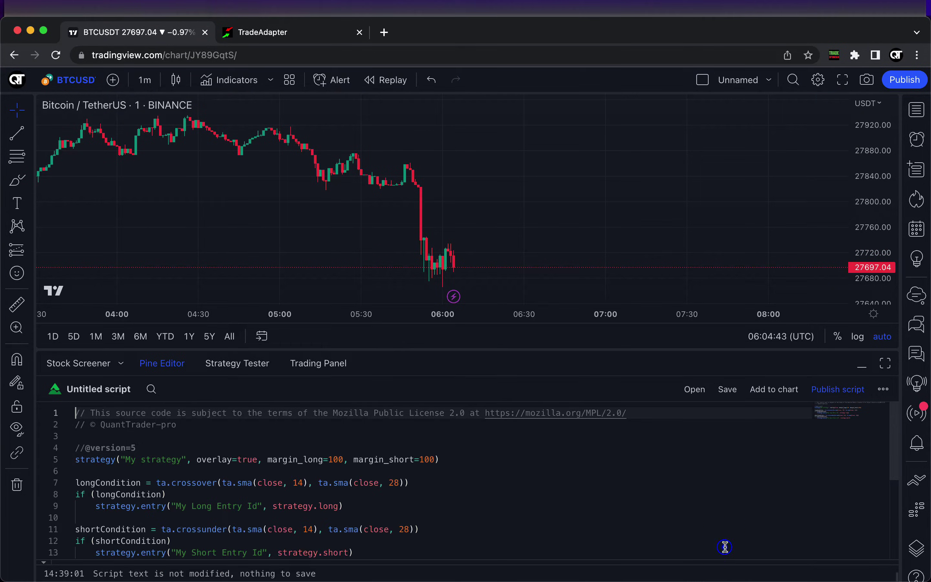
{"action": "left_click", "coordinate": [389, 468]}
{"action": "scroll", "coordinate": [389, 468], "scroll_direction": "down", "scroll_amount": 1}
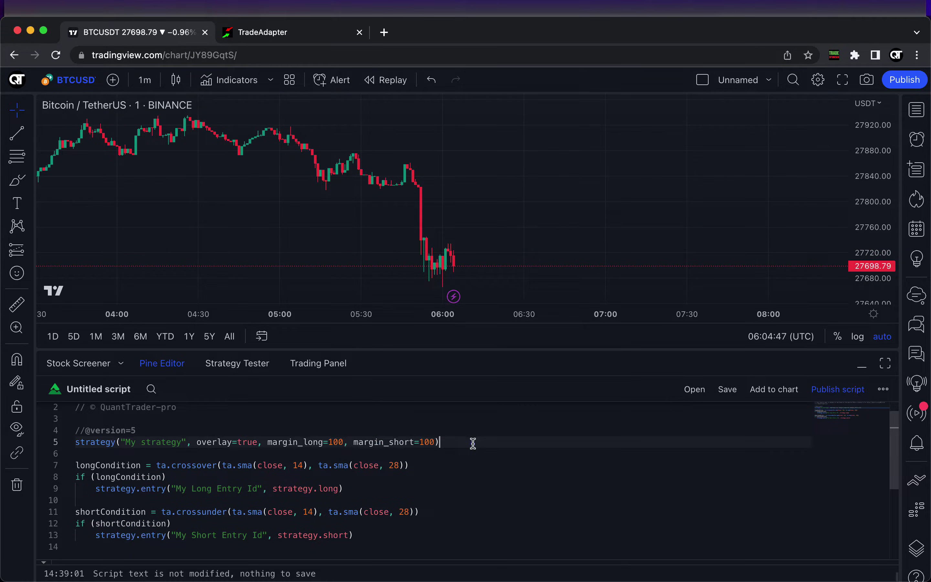
{"action": "key", "text": "Return"}
{"action": "key", "text": "Return"}
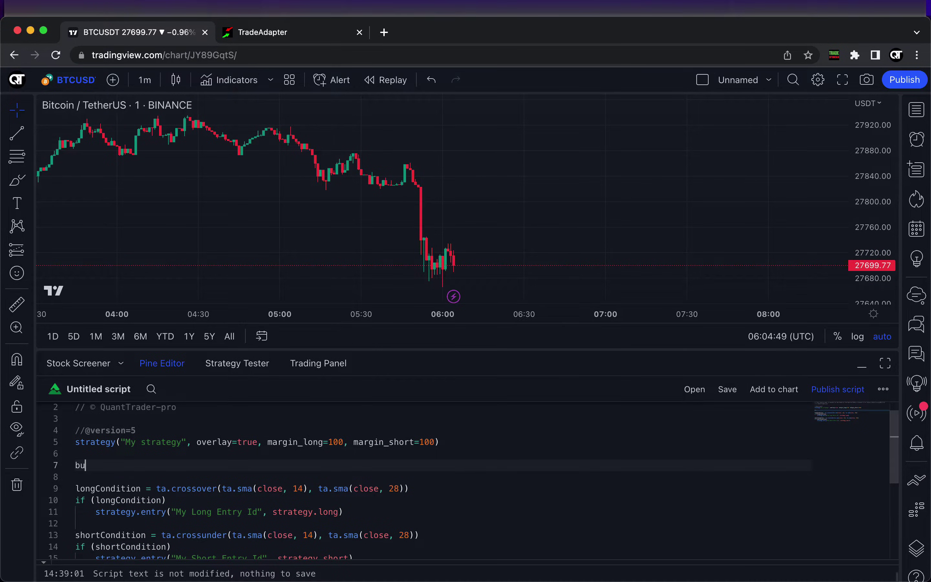
{"action": "type", "text": "buy = close >"}
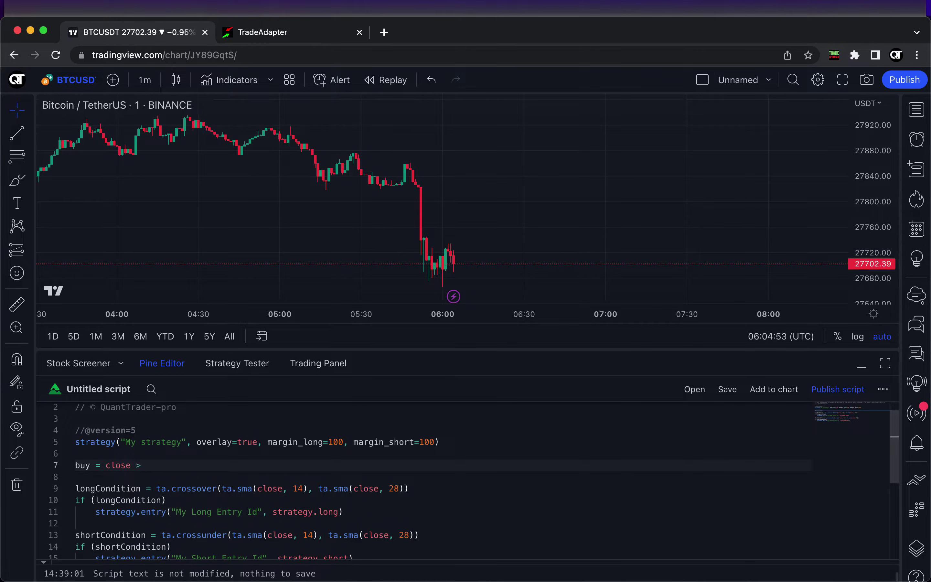
{"action": "type", "text": " open"}
{"action": "key", "text": "Return"}
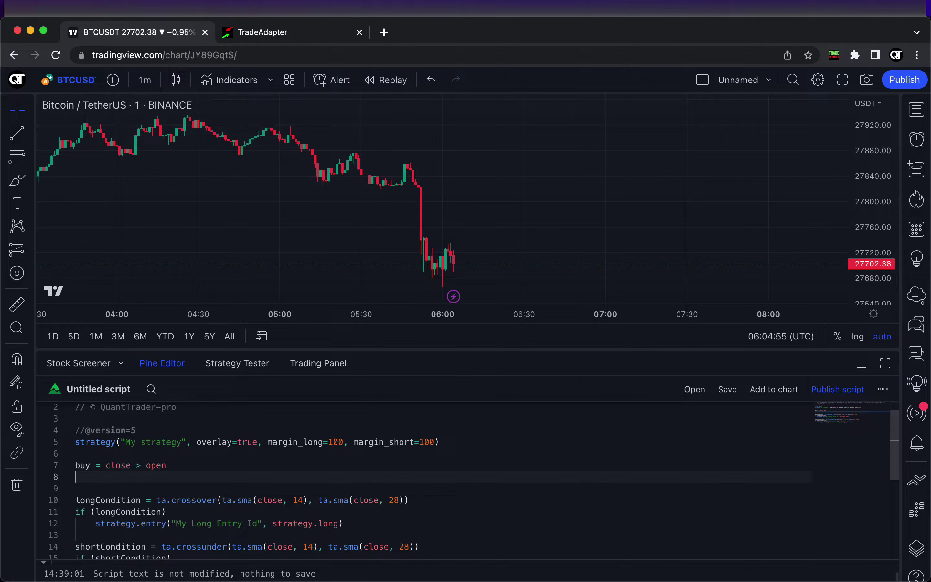
{"action": "type", "text": "sell = close "}
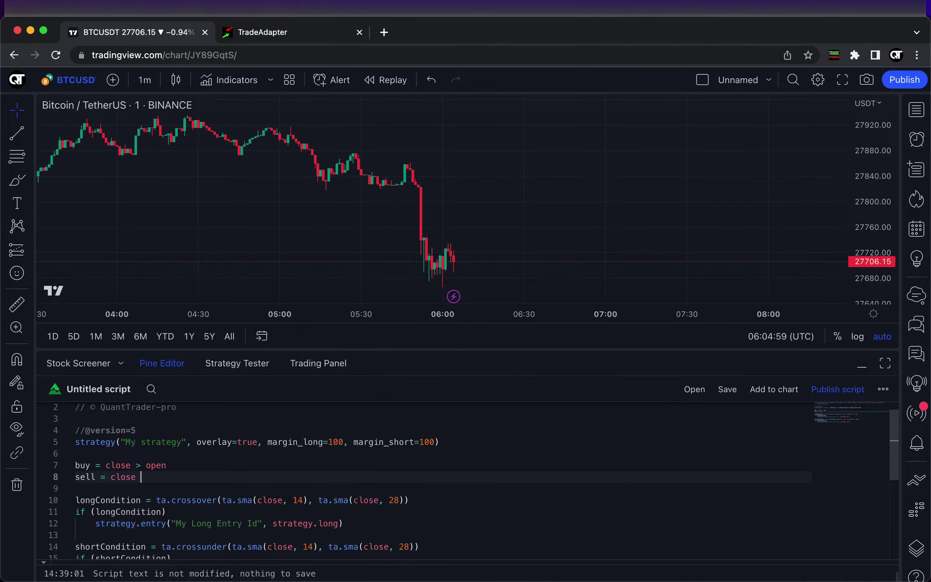
{"action": "type", "text": "< = open"}
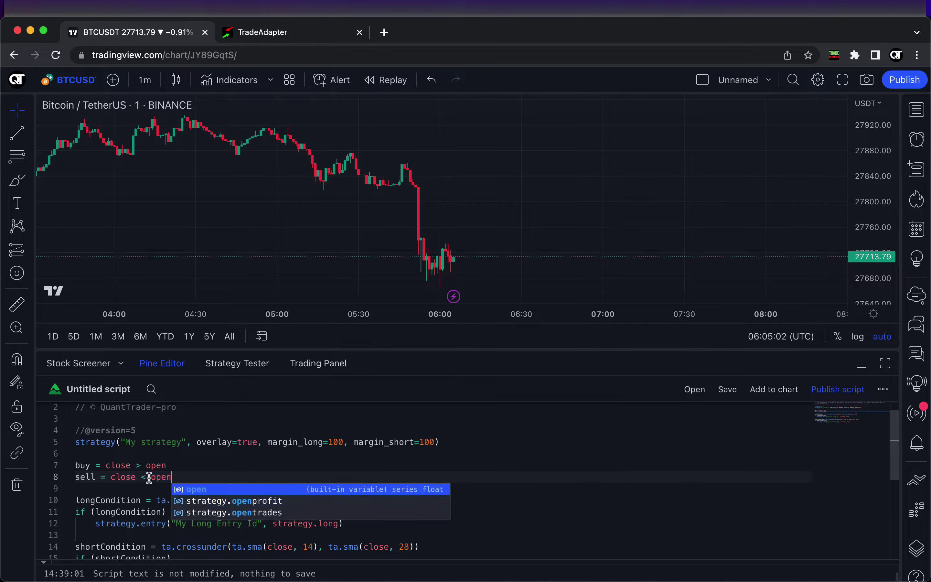
Remove the longCondition line and make the long entry use the buy condition.
{"action": "scroll", "coordinate": [229, 487], "scroll_direction": "down", "scroll_amount": 2}
{"action": "left_click_drag", "start_coordinate": [414, 457], "coordinate": [75, 446]}
{"action": "key", "text": "BackSpace"}
{"action": "double_click", "coordinate": [127, 458]}
{"action": "type", "text": "buy"}
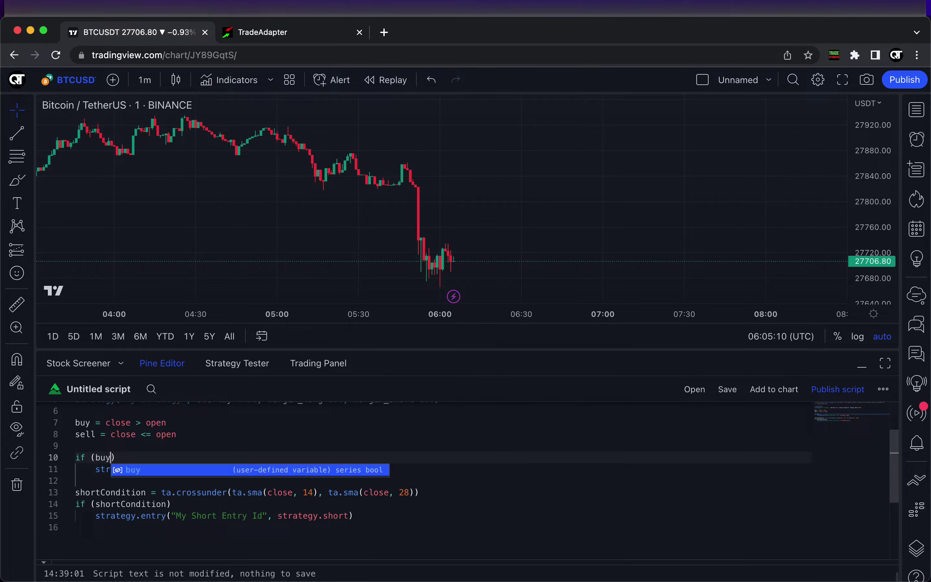
{"action": "left_click_drag", "start_coordinate": [257, 470], "coordinate": [172, 469]}
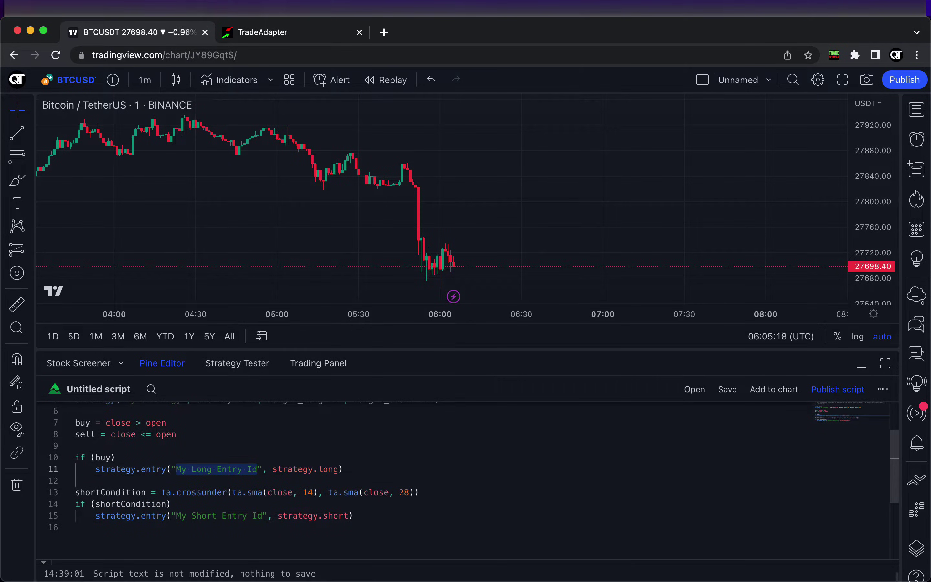
Remove the shortCondition line and make the sell branch use sell with id 'Long', dropping the short direction.
{"action": "triple_click", "coordinate": [242, 491]}
{"action": "key", "text": "BackSpace"}
{"action": "double_click", "coordinate": [131, 493]}
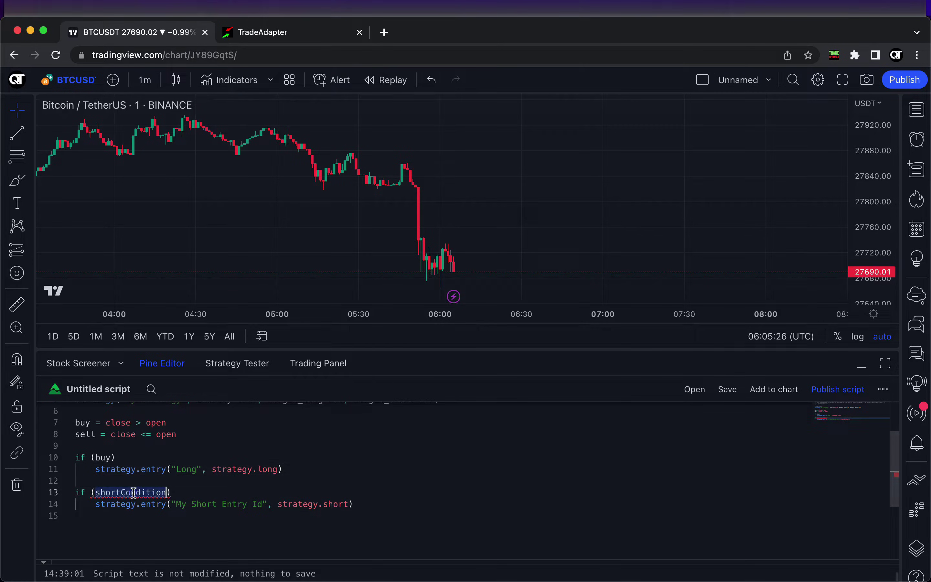
{"action": "type", "text": "sell"}
{"action": "mouse_move", "coordinate": [265, 504]}
{"action": "left_mouse_down"}
{"action": "mouse_move", "coordinate": [172, 503]}
{"action": "mouse_move", "coordinate": [286, 504]}
{"action": "left_mouse_up"}
{"action": "type", "text": "Long"}
{"action": "key", "text": "BackSpace"}
{"action": "key", "text": "BackSpace"}
{"action": "key", "text": "BackSpace"}
Save the script as 'My SIMPLE strategy v1'.
{"action": "scroll", "coordinate": [246, 493], "scroll_direction": "up", "scroll_amount": 2}
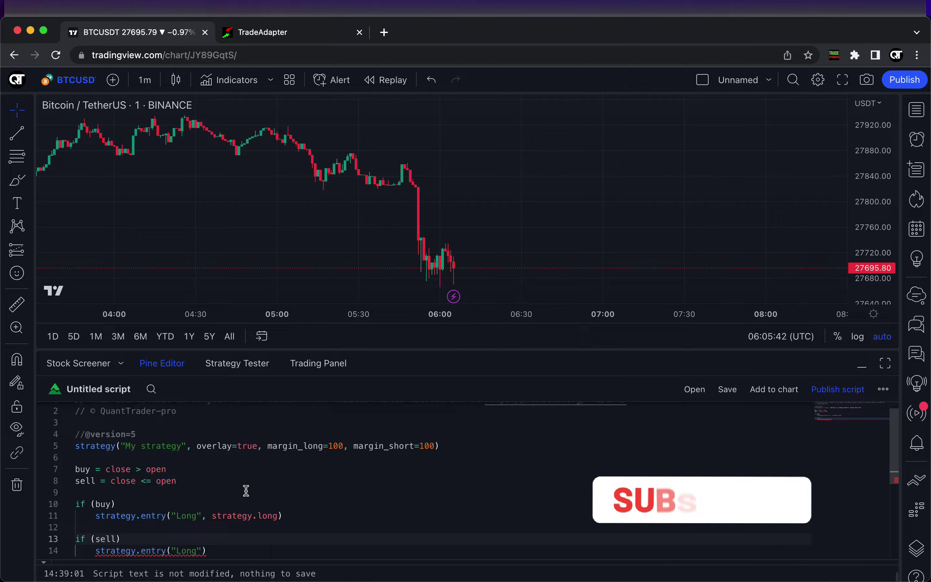
{"action": "key", "text": "ctrl+s"}
{"action": "type", "text": "SIMPLE strategy"}
{"action": "key", "text": "End"}
{"action": "type", "text": "v1"}
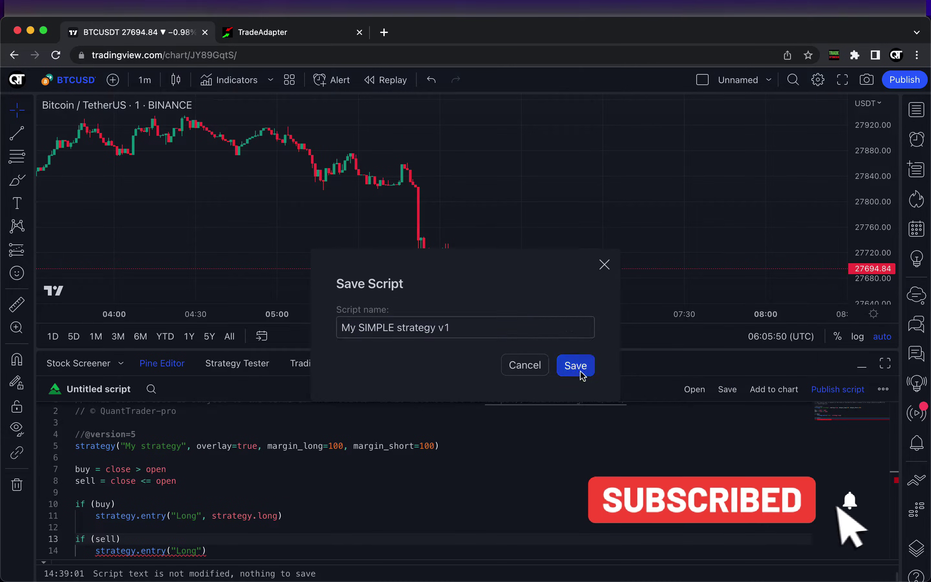
{"action": "key", "text": "Return"}
Change line 14 from strategy.entry to strategy.close("Long").
{"action": "scroll", "coordinate": [418, 477], "scroll_direction": "down", "scroll_amount": 2}
{"action": "double_click", "coordinate": [150, 502]}
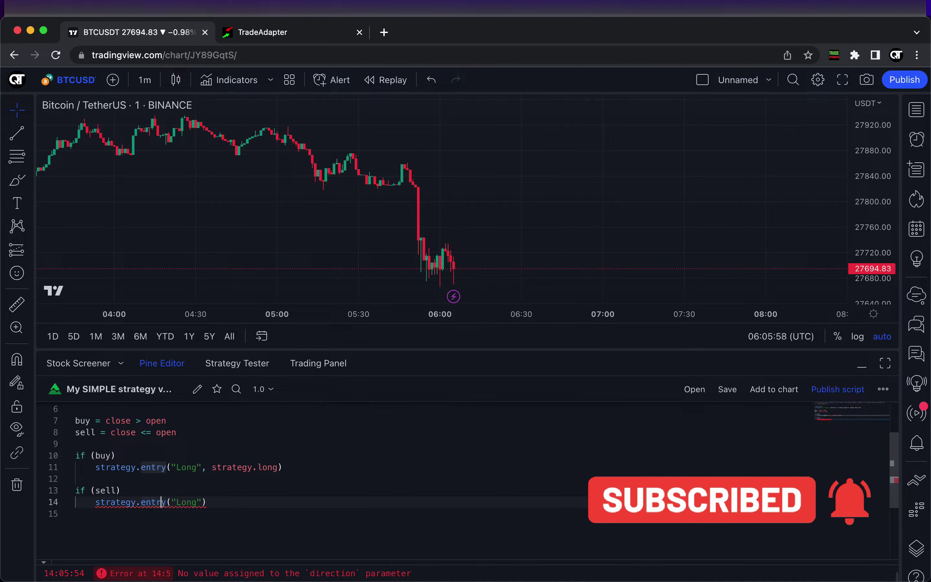
{"action": "type", "text": "close"}
{"action": "left_click", "coordinate": [401, 463]}
Add My strategy to the BTCUSDT chart and pan and zoom to inspect its Long entry and close markers.
{"action": "left_click", "coordinate": [772, 389]}
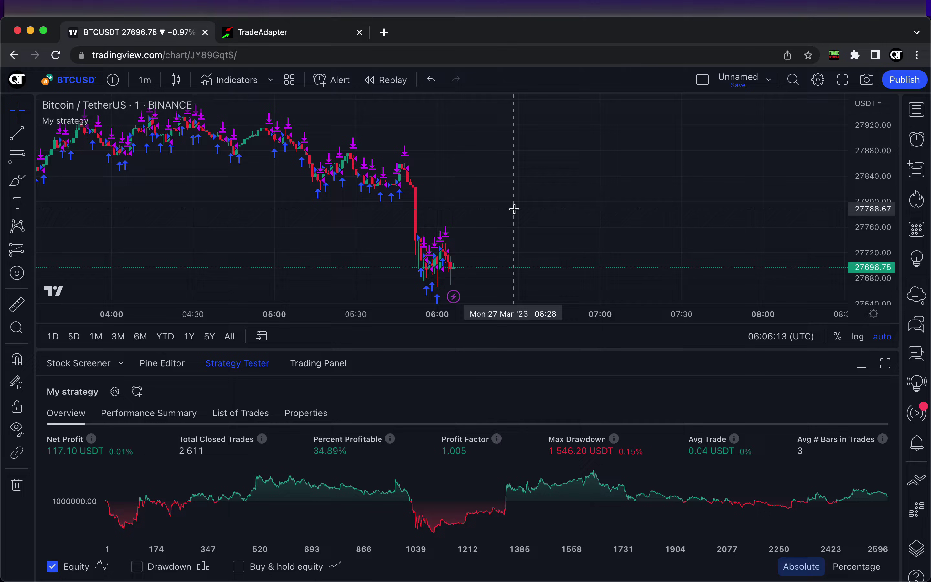
{"action": "scroll", "coordinate": [514, 209], "scroll_direction": "up", "scroll_amount": 2}
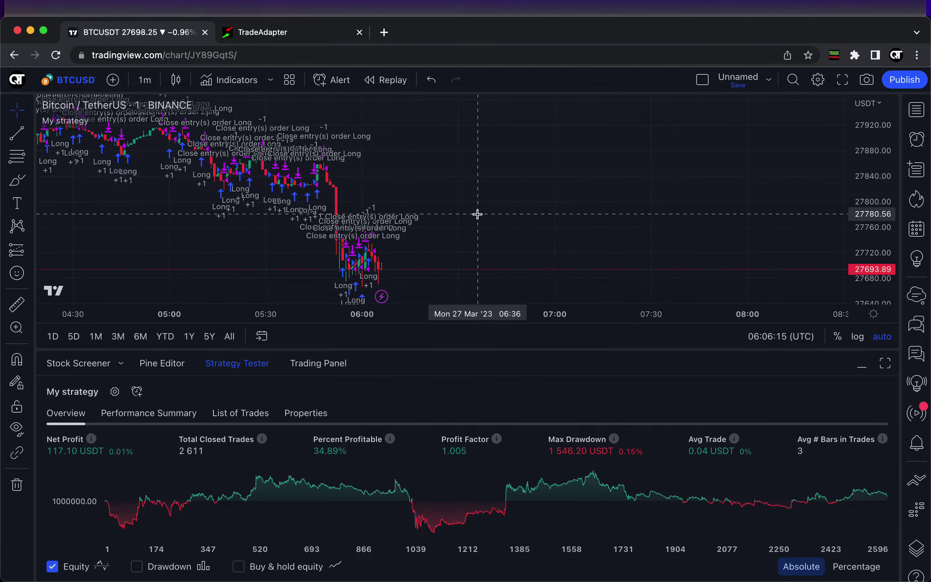
{"action": "scroll", "coordinate": [477, 214], "scroll_direction": "up", "scroll_amount": 2}
{"action": "left_click_drag", "start_coordinate": [457, 229], "coordinate": [572, 228]}
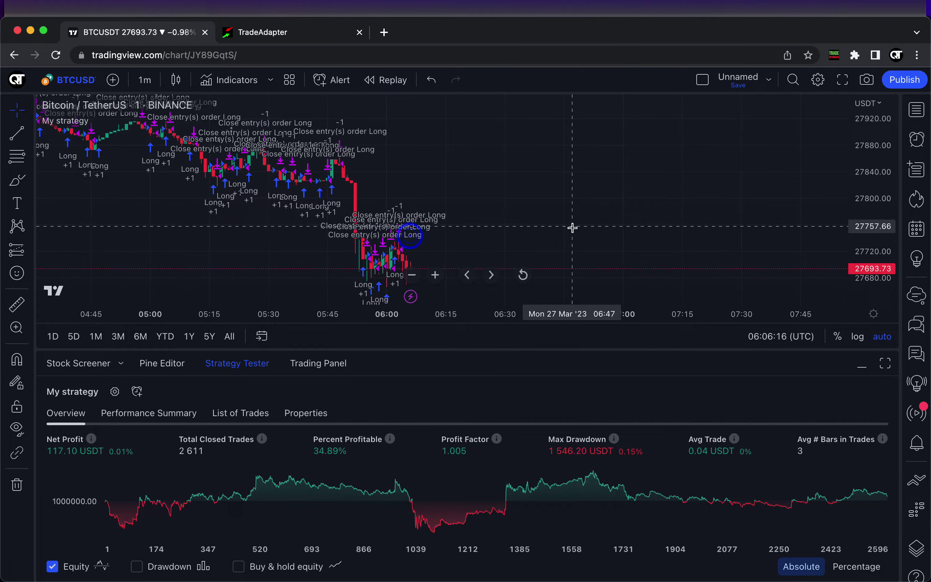
{"action": "scroll", "coordinate": [572, 228], "scroll_direction": "up", "scroll_amount": 3}
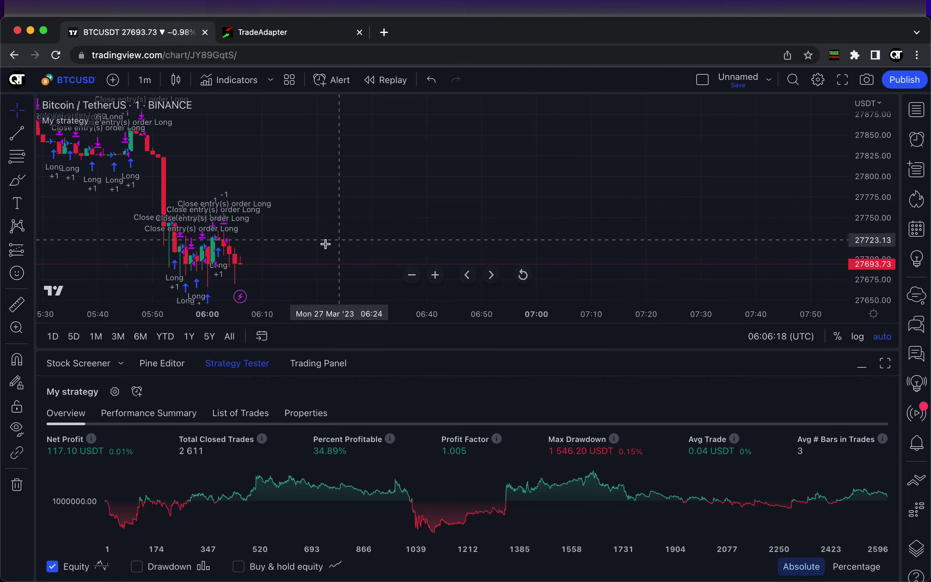
{"action": "left_click_drag", "start_coordinate": [323, 252], "coordinate": [544, 241]}
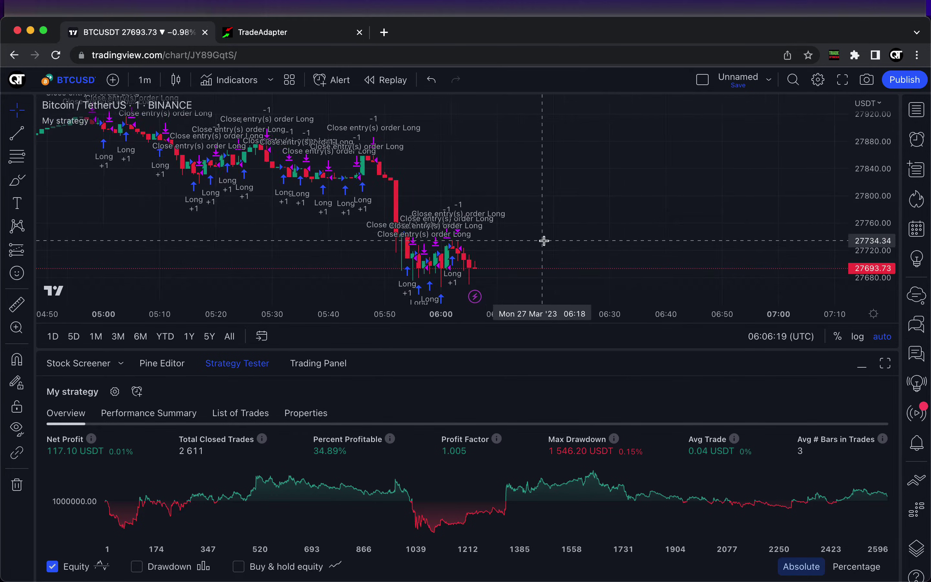
{"action": "scroll", "coordinate": [577, 240], "scroll_direction": "right", "scroll_amount": 5}
{"action": "scroll", "coordinate": [602, 241], "scroll_direction": "up", "scroll_amount": 3}
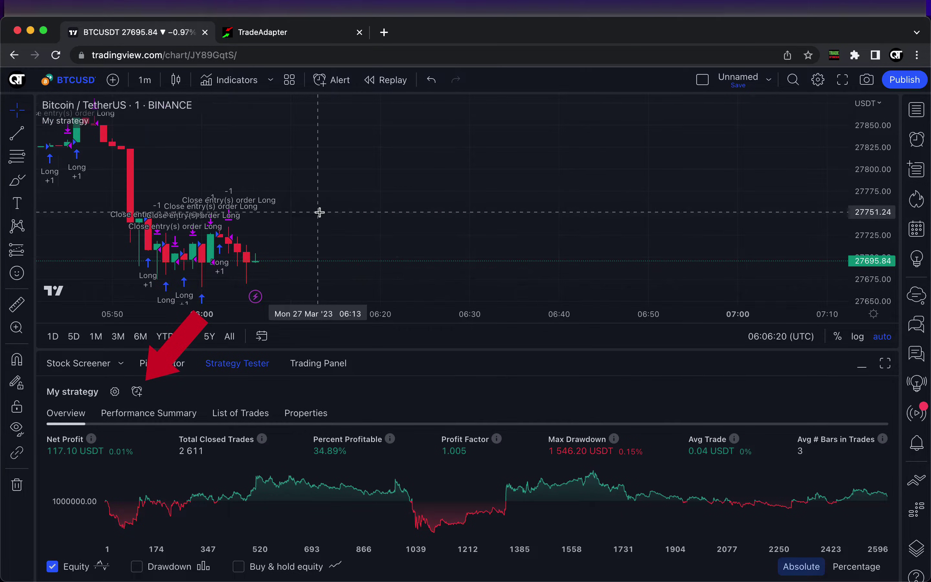
{"action": "scroll", "coordinate": [534, 217], "scroll_direction": "left", "scroll_amount": 10}
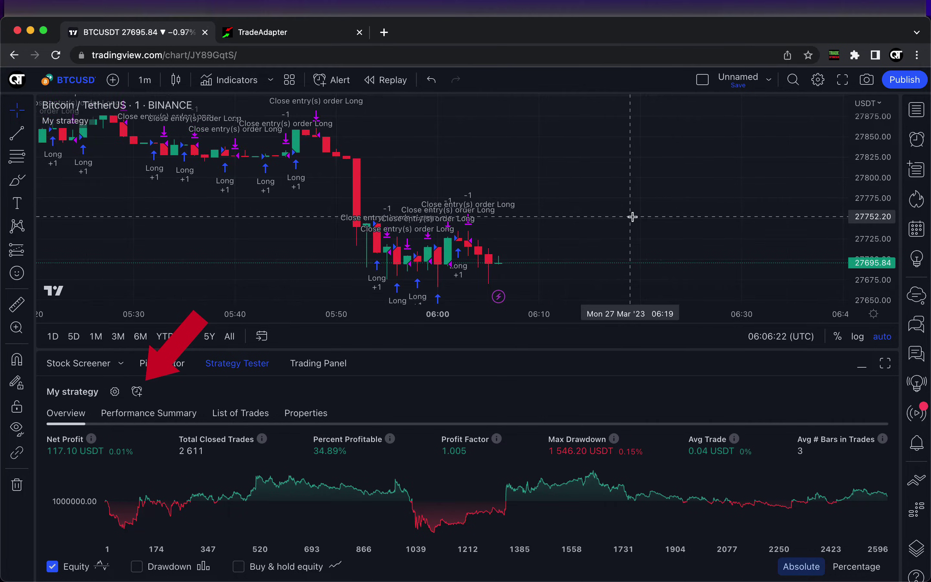
{"action": "scroll", "coordinate": [616, 220], "scroll_direction": "right", "scroll_amount": 5}
{"action": "scroll", "coordinate": [536, 229], "scroll_direction": "up", "scroll_amount": 3}
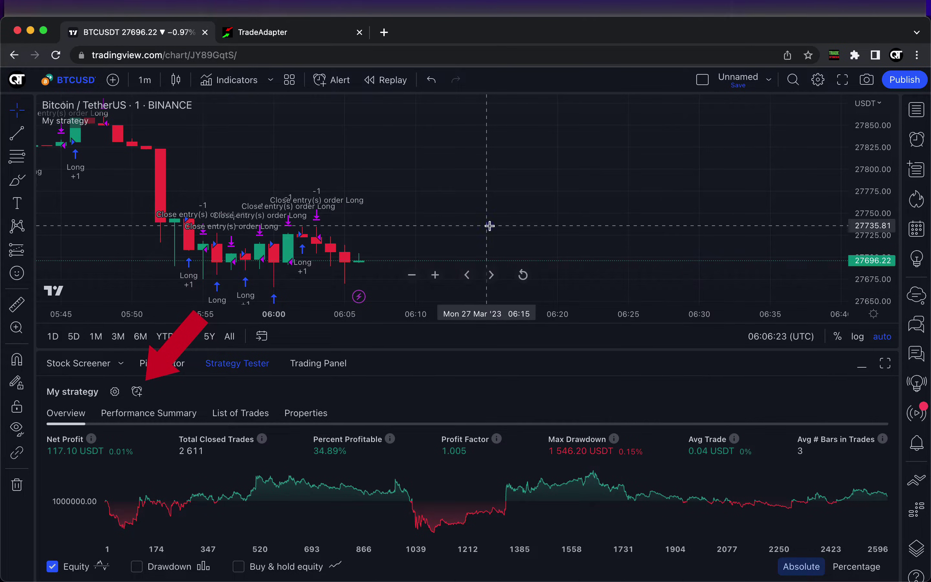
{"action": "scroll", "coordinate": [490, 226], "scroll_direction": "left", "scroll_amount": 3}
{"action": "scroll", "coordinate": [655, 228], "scroll_direction": "up", "scroll_amount": 2}
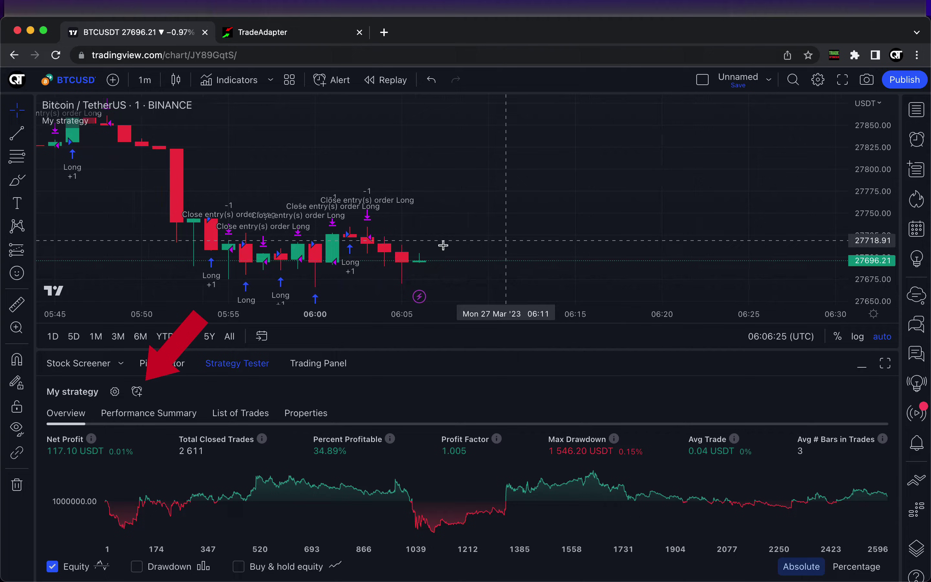
Start a new alert for My strategy from the Strategy Tester, then go to the TradeAdapter site.
{"action": "left_click", "coordinate": [136, 392]}
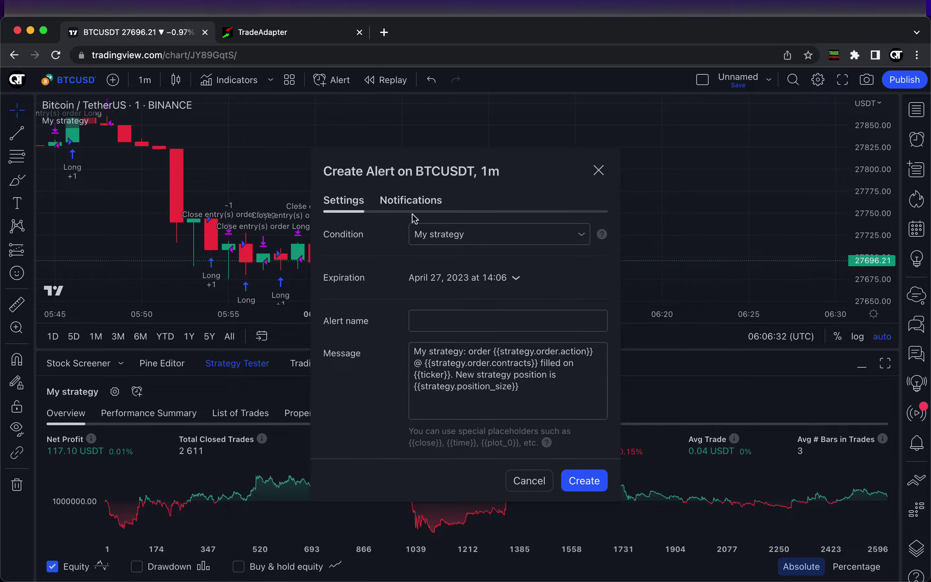
{"action": "left_click", "coordinate": [257, 35]}
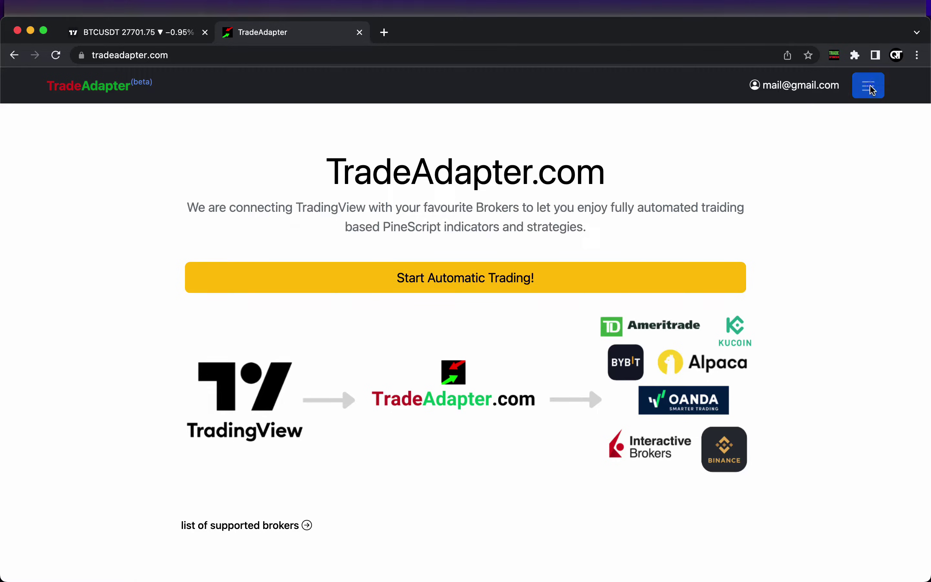
Go to TradeAdapter's Instructions for Binance page via the site menu.
{"action": "left_click", "coordinate": [871, 87]}
{"action": "left_click", "coordinate": [731, 217]}
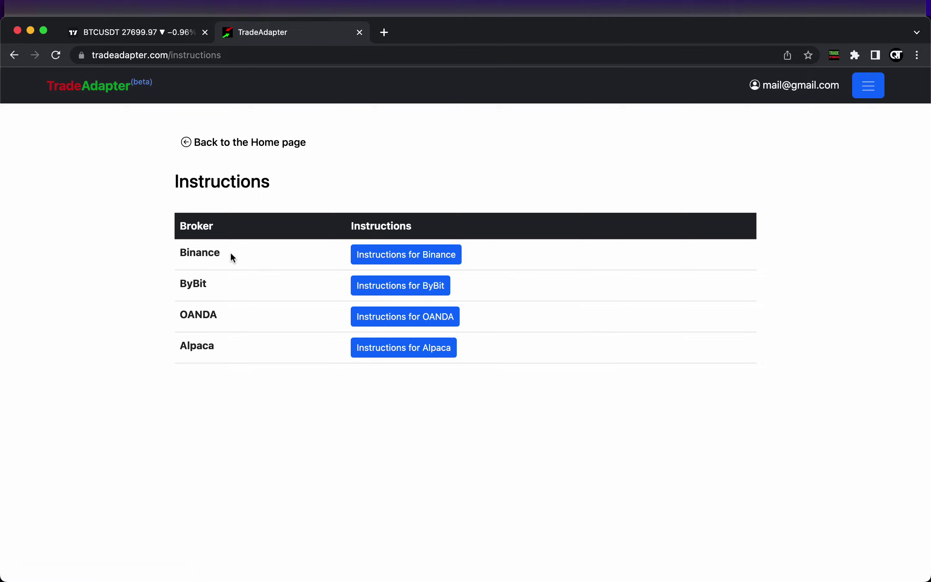
{"action": "left_click", "coordinate": [383, 255]}
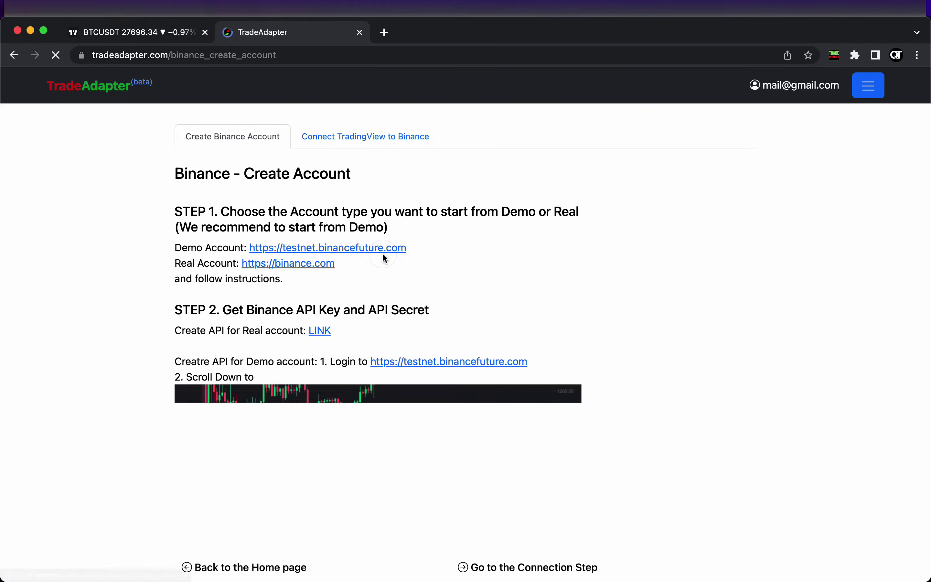
{"action": "scroll", "coordinate": [364, 401], "scroll_direction": "down", "scroll_amount": 2}
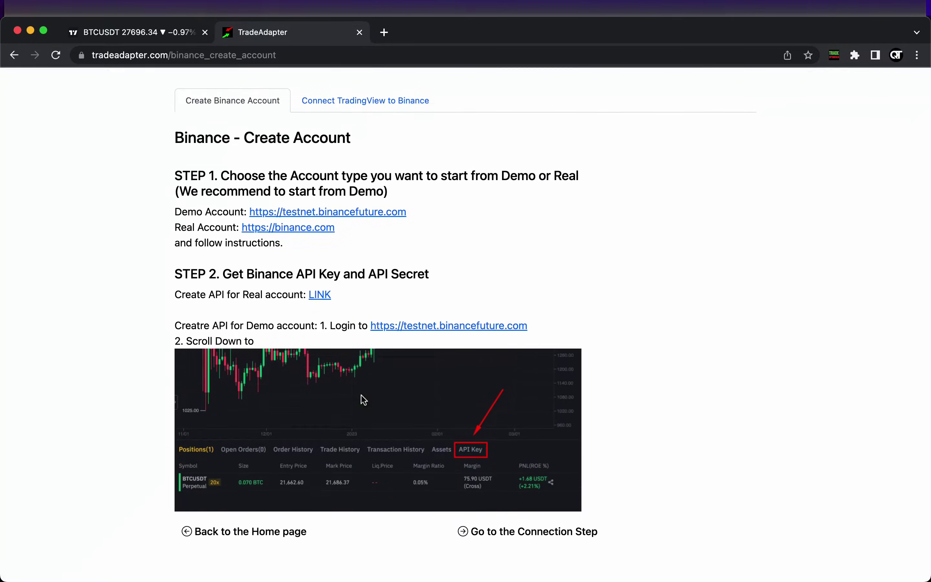
{"action": "scroll", "coordinate": [360, 399], "scroll_direction": "up", "scroll_amount": 2}
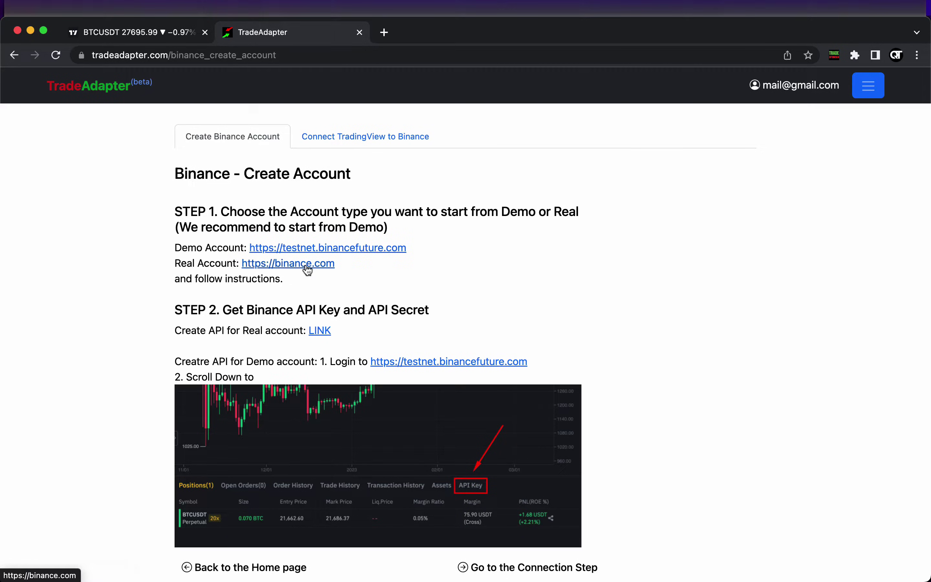
{"action": "scroll", "coordinate": [301, 338], "scroll_direction": "down", "scroll_amount": 2}
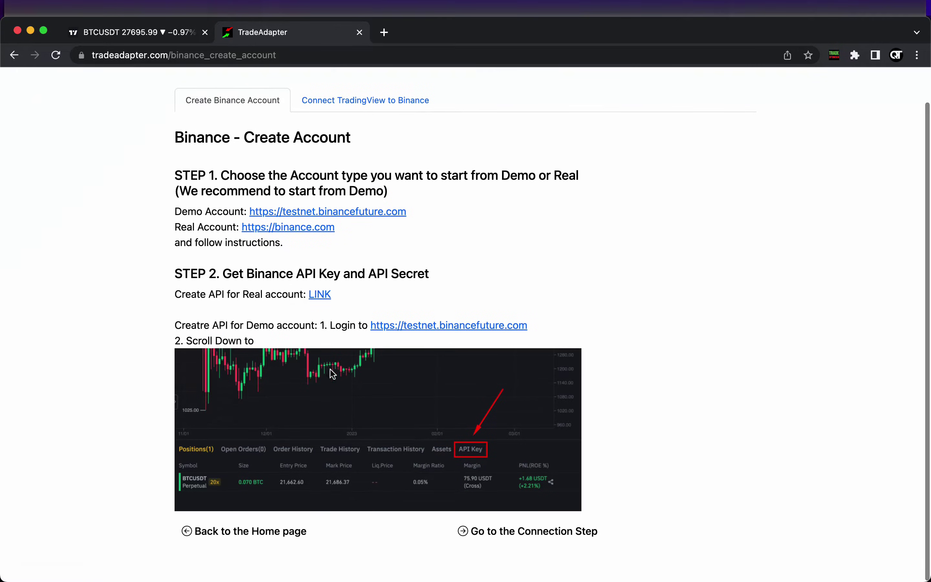
{"action": "scroll", "coordinate": [420, 337], "scroll_direction": "up", "scroll_amount": 2}
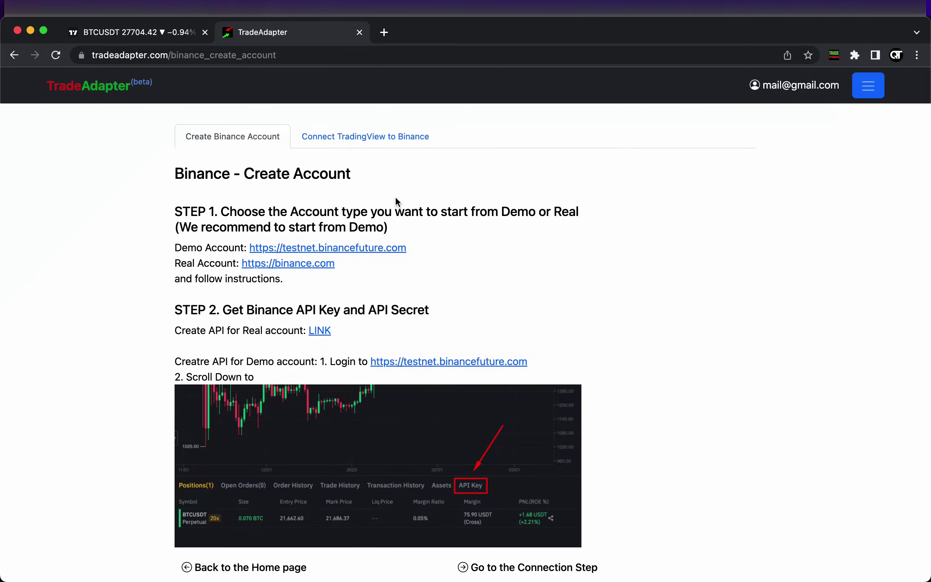
Open the Connect TradingView to Binance guide and select the whole JSON alert message.
{"action": "left_click", "coordinate": [376, 143]}
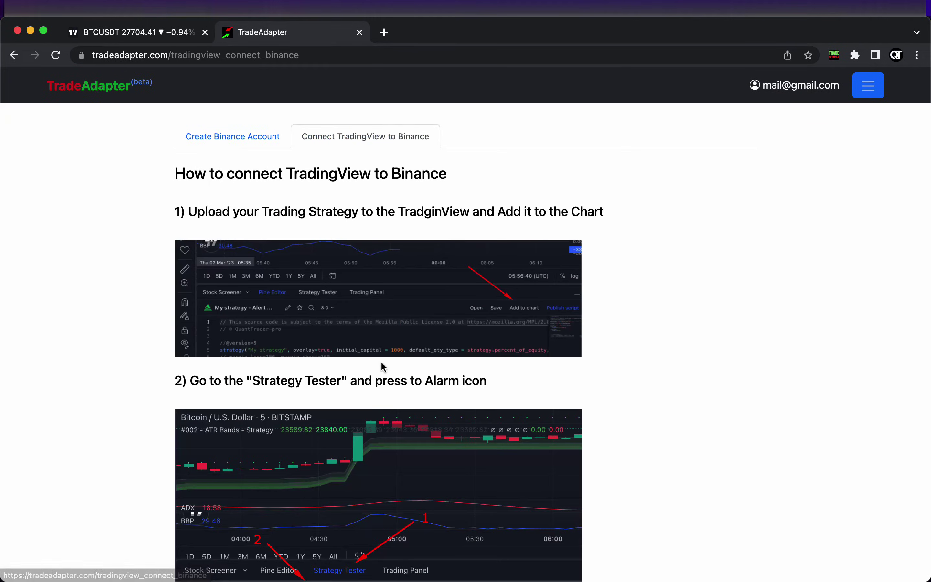
{"action": "scroll", "coordinate": [382, 364], "scroll_direction": "down", "scroll_amount": 3}
{"action": "scroll", "coordinate": [384, 367], "scroll_direction": "down", "scroll_amount": 12}
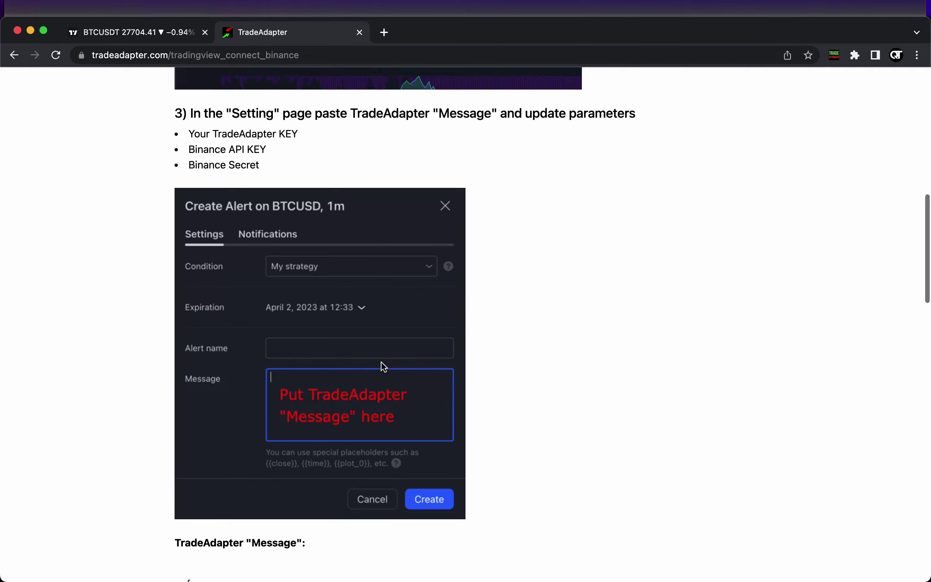
{"action": "scroll", "coordinate": [384, 366], "scroll_direction": "down", "scroll_amount": 10}
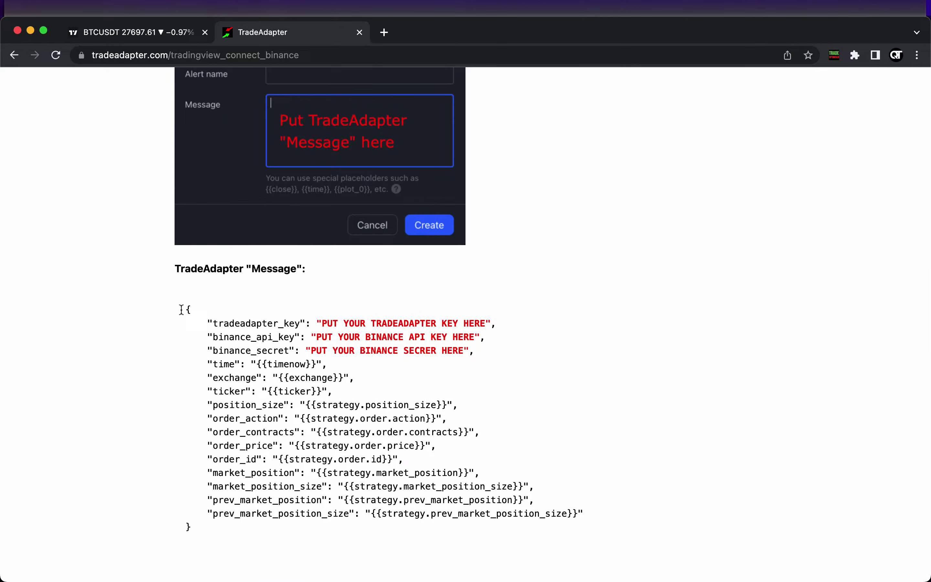
{"action": "left_click_drag", "start_coordinate": [187, 309], "coordinate": [273, 537]}
{"action": "key", "text": "super+c"}
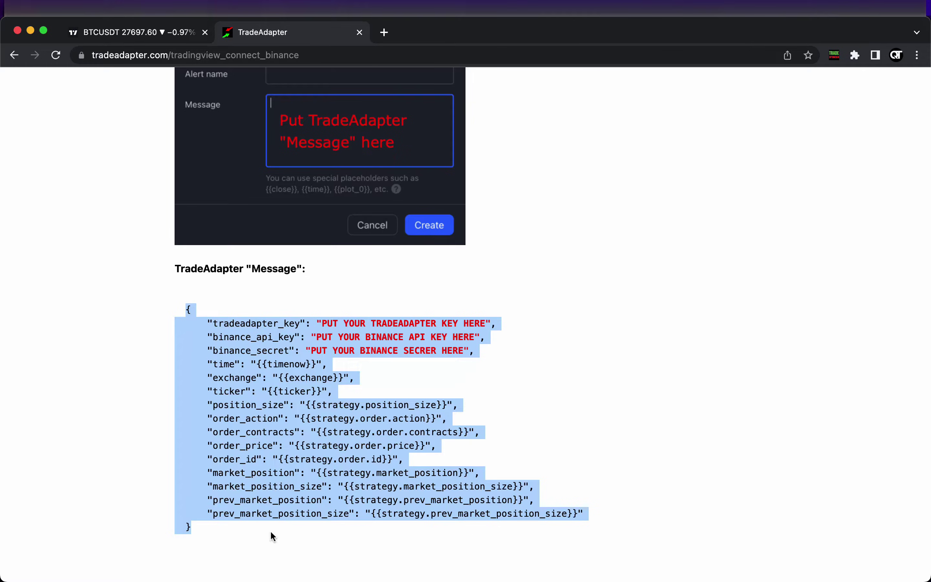
Search 'notepad online' in a new tab and open the RapidTables online notepad.
{"action": "left_click", "coordinate": [385, 34]}
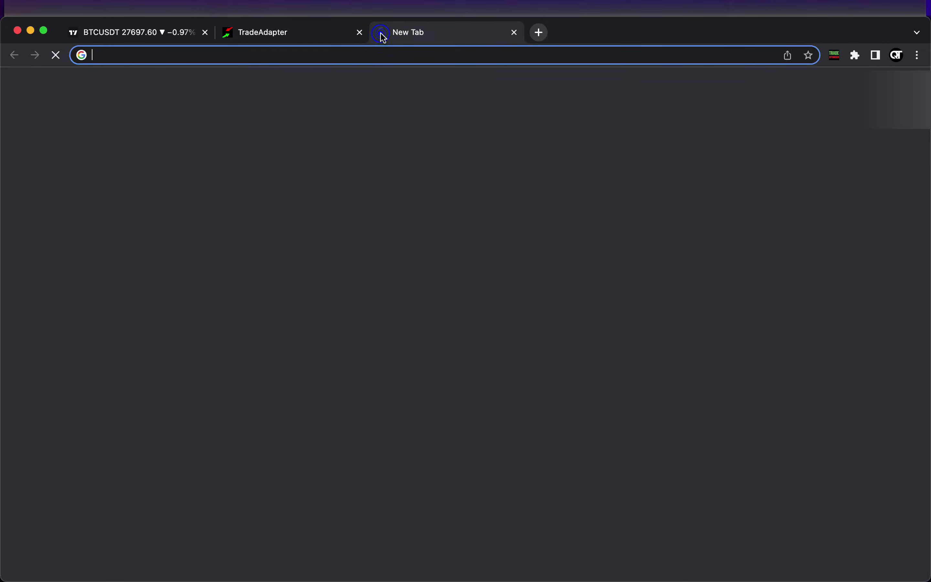
{"action": "type", "text": "notper"}
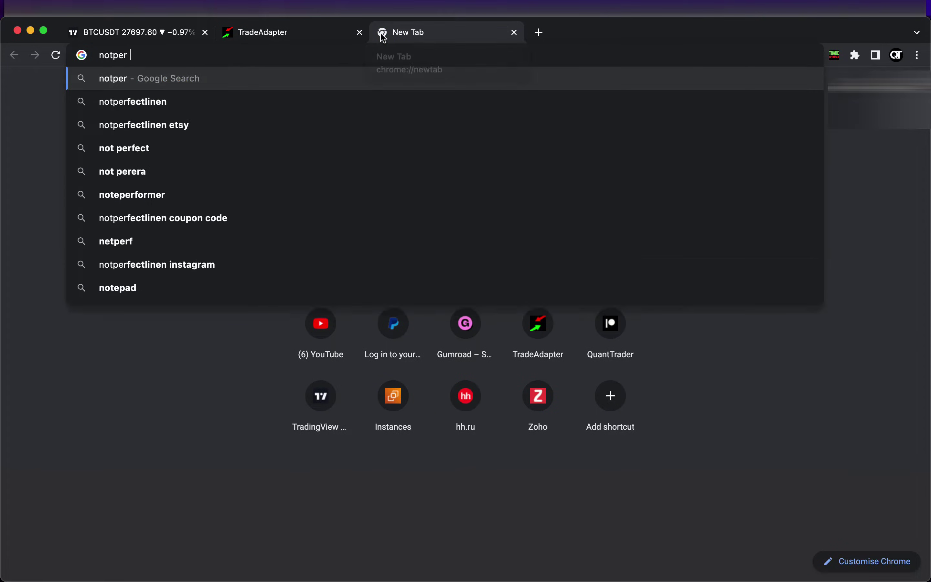
{"action": "key", "text": "BackSpace"}
{"action": "type", "text": "pad online"}
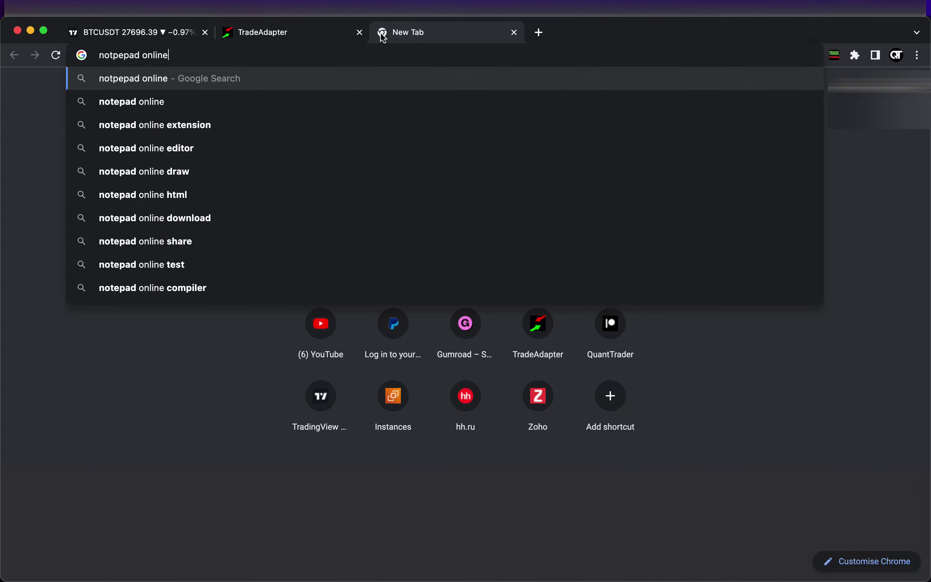
{"action": "key", "text": "Return"}
{"action": "left_click", "coordinate": [173, 261]}
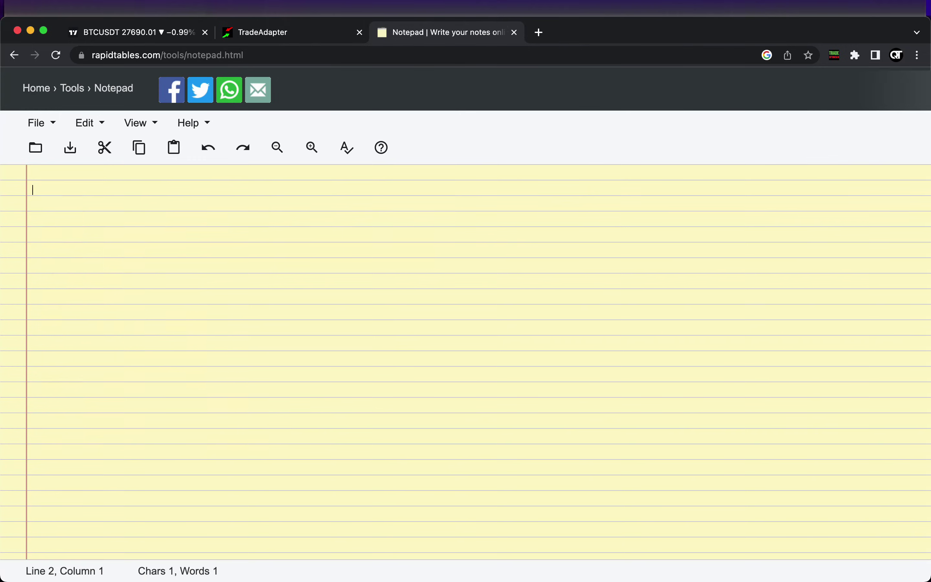
Paste the JSON alert template into the notepad and return to the TradeAdapter page.
{"action": "key", "text": "super+v"}
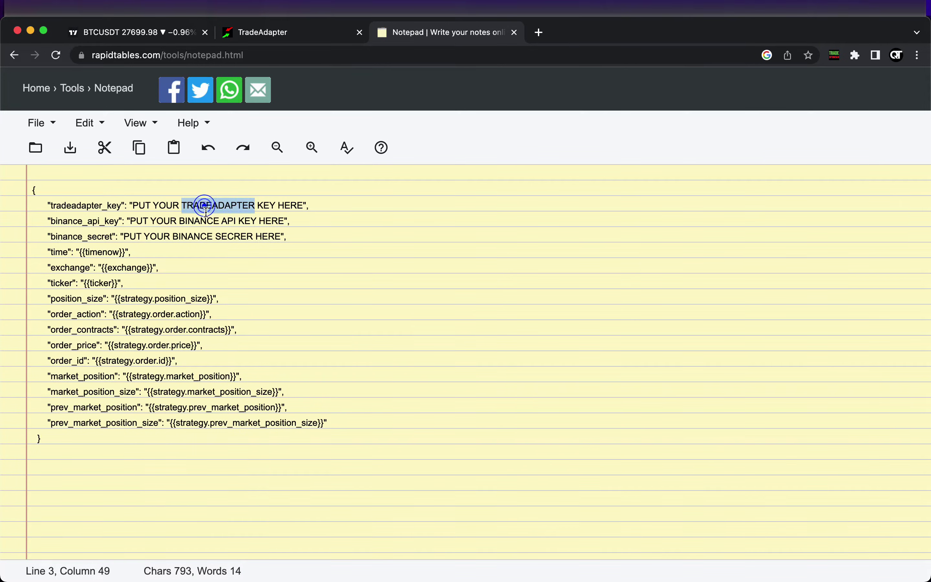
{"action": "double_click", "coordinate": [207, 220]}
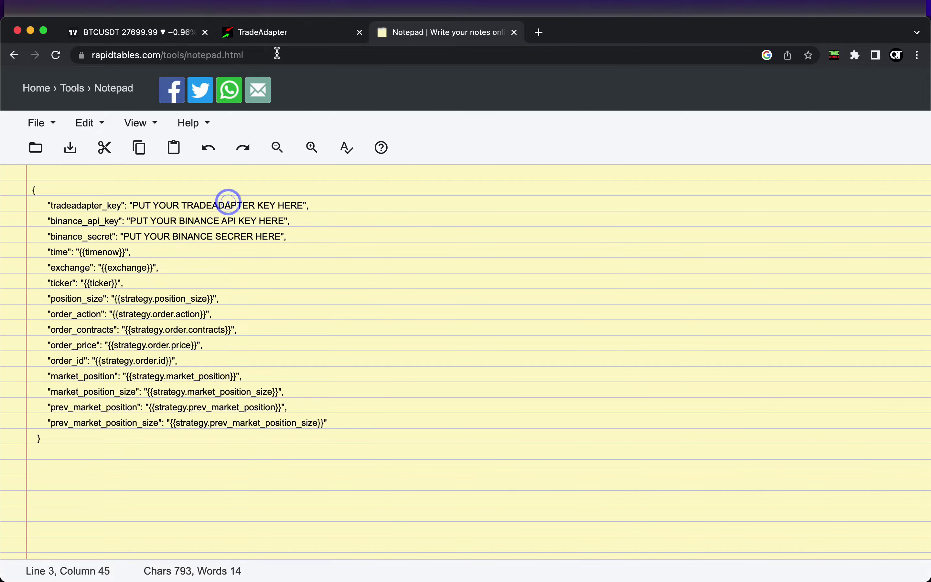
{"action": "left_click", "coordinate": [279, 32]}
Reload TradeAdapter, go to My Profile and copy the TradeAdapter API key.
{"action": "key", "text": "super+r"}
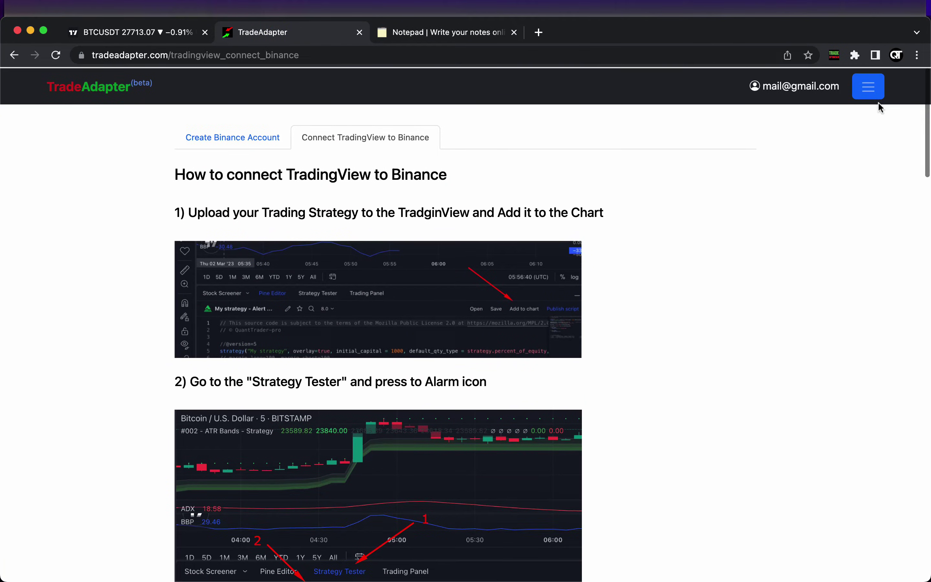
{"action": "right_click", "coordinate": [873, 95]}
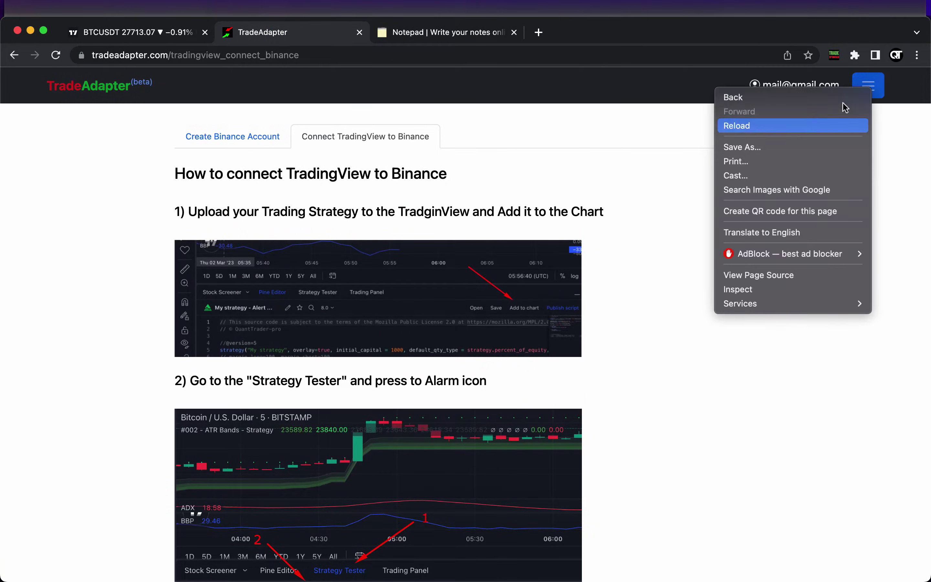
{"action": "left_click", "coordinate": [874, 93]}
{"action": "right_click", "coordinate": [874, 92]}
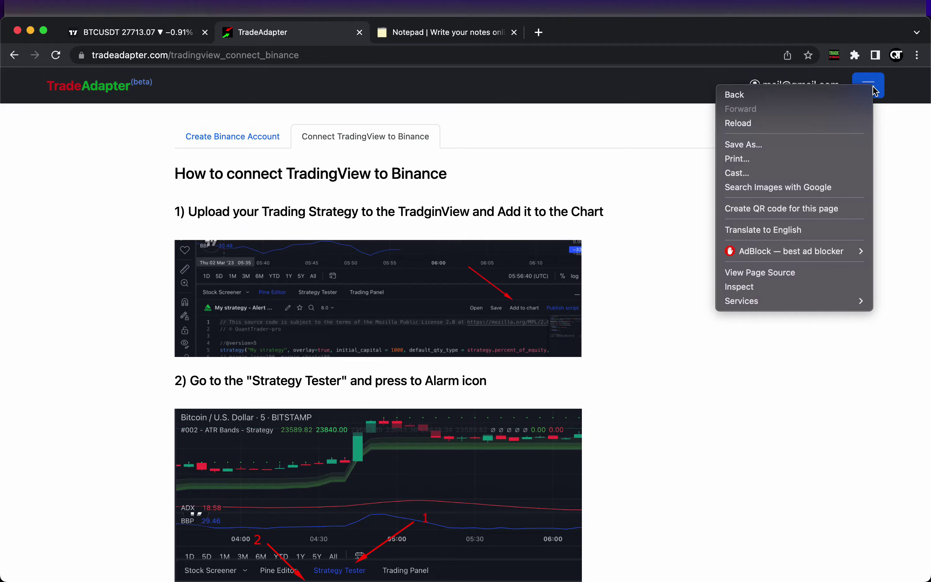
{"action": "left_click", "coordinate": [874, 91]}
{"action": "left_click", "coordinate": [870, 87]}
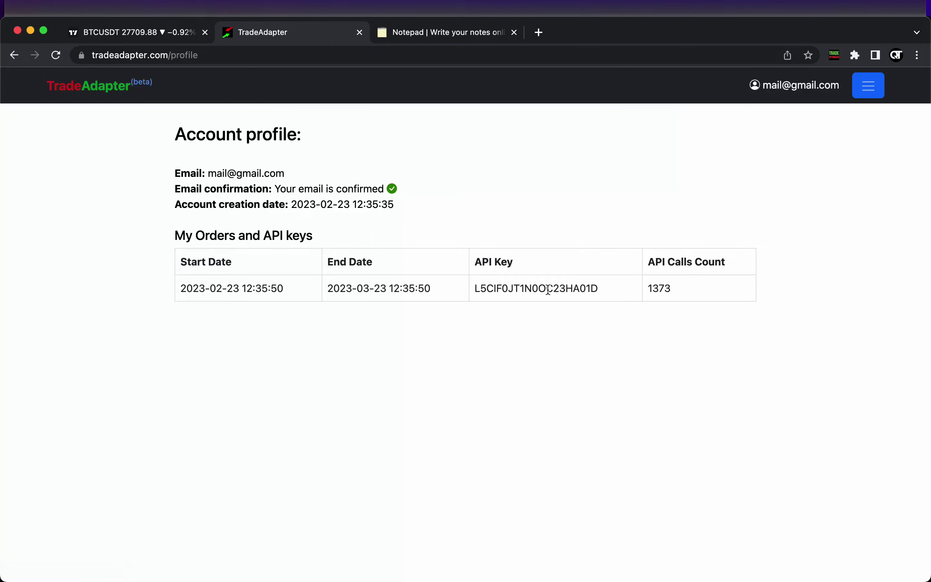
{"action": "double_click", "coordinate": [548, 290]}
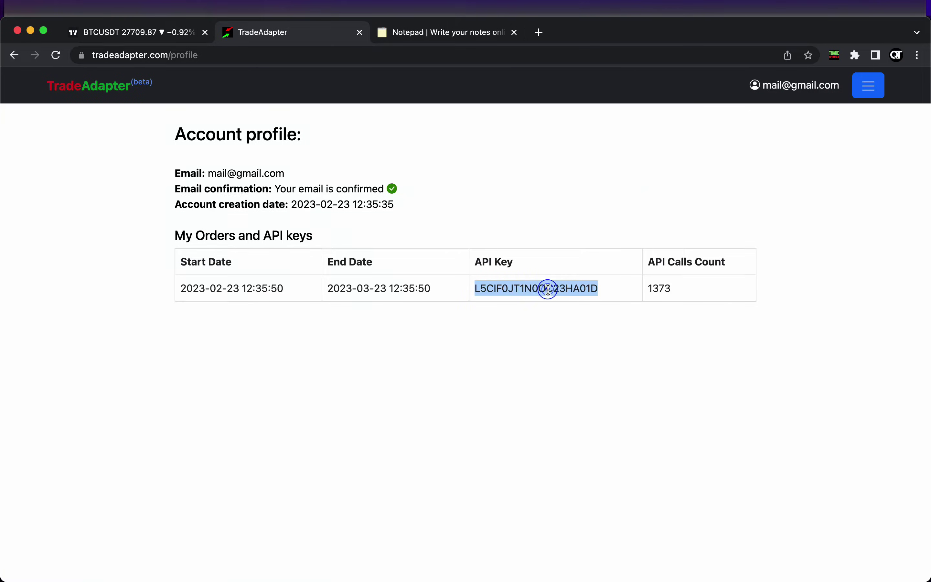
Replace the tradeadapter_key placeholder in the notepad with the copied API key.
{"action": "left_click", "coordinate": [472, 37]}
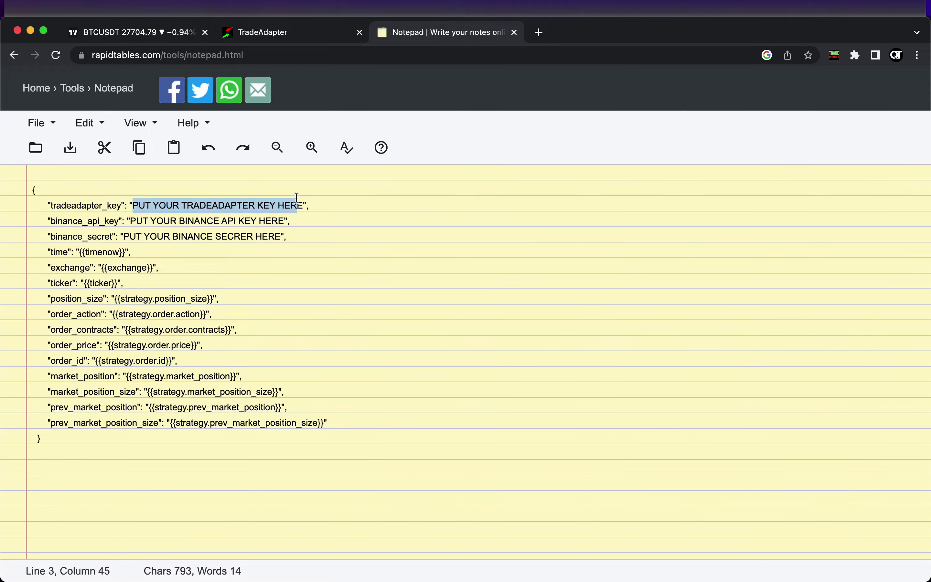
{"action": "key", "text": "BackSpace"}
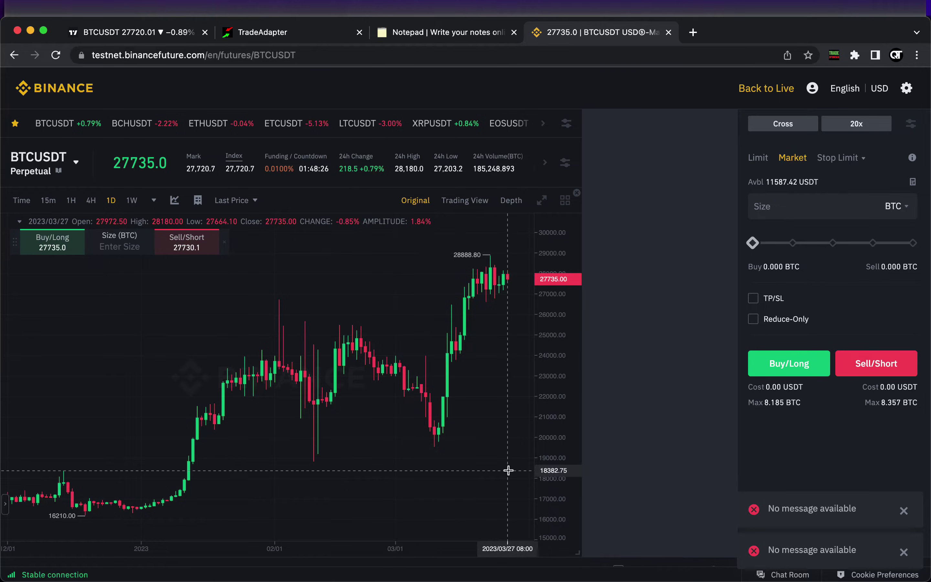
Copy the Binance testnet API key into the notepad's binance_api_key placeholder.
{"action": "scroll", "coordinate": [509, 471], "scroll_direction": "down", "scroll_amount": 2}
{"action": "scroll", "coordinate": [645, 456], "scroll_direction": "down", "scroll_amount": 5}
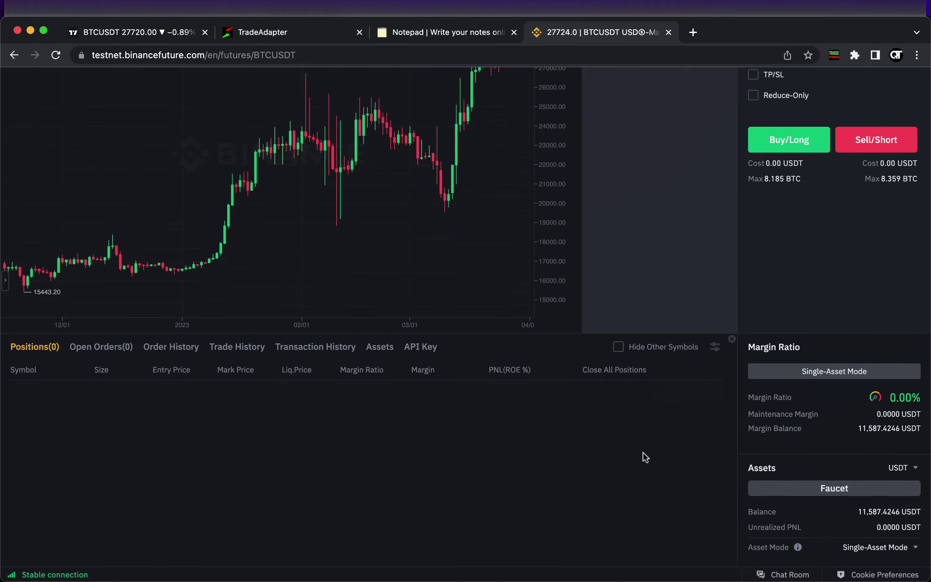
{"action": "scroll", "coordinate": [646, 457], "scroll_direction": "down", "scroll_amount": 1}
{"action": "left_click", "coordinate": [420, 327]}
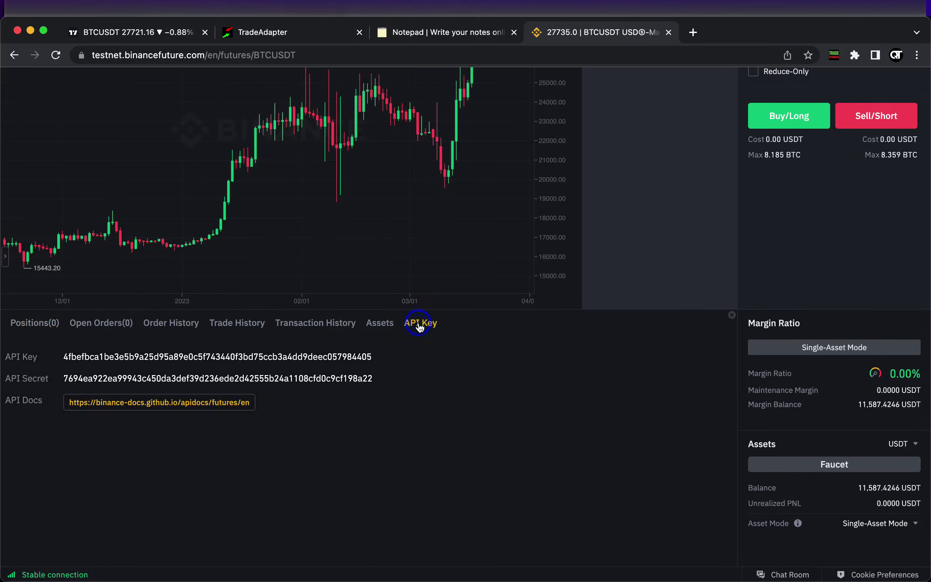
{"action": "double_click", "coordinate": [305, 358]}
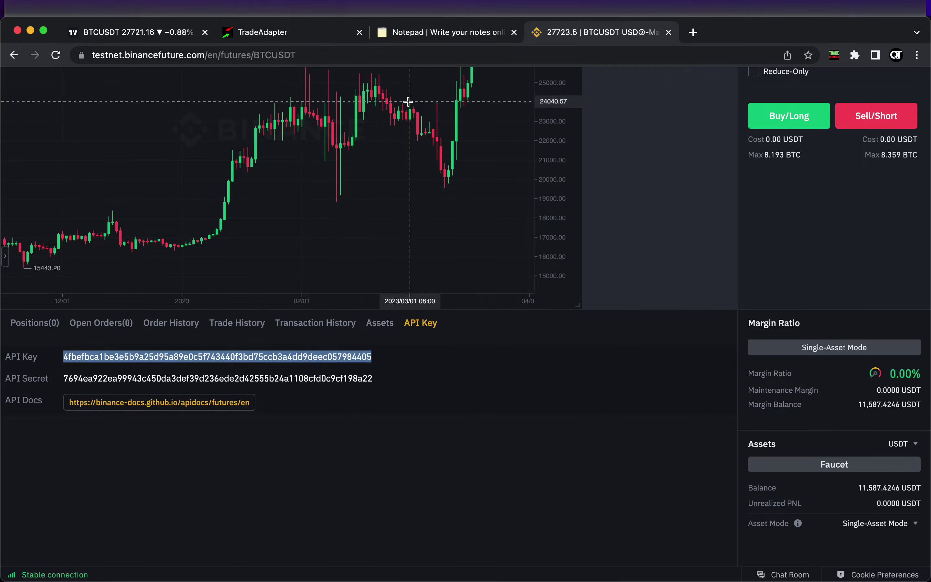
{"action": "left_click", "coordinate": [435, 37]}
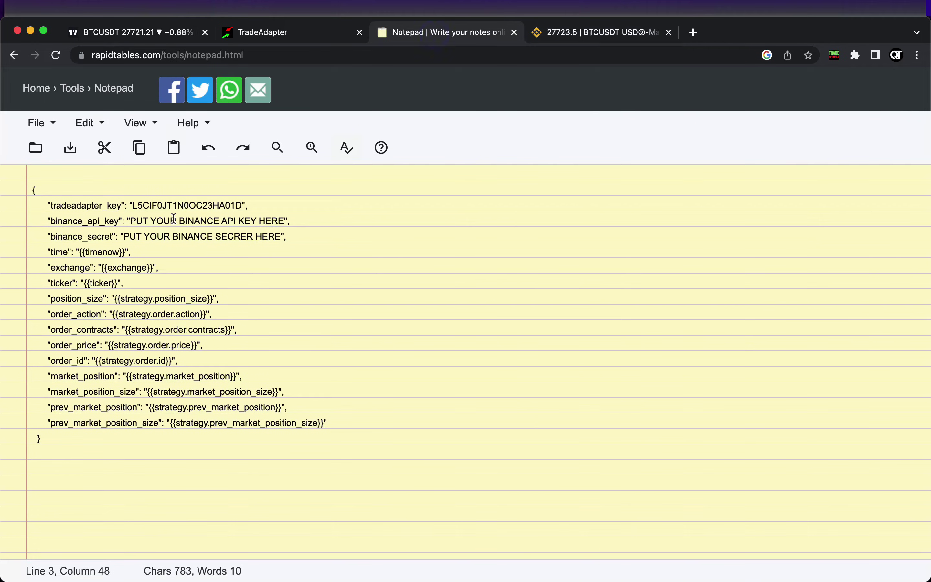
{"action": "left_click_drag", "start_coordinate": [132, 221], "coordinate": [285, 222]}
{"action": "key", "text": "BackSpace"}
{"action": "key", "text": "super+v"}
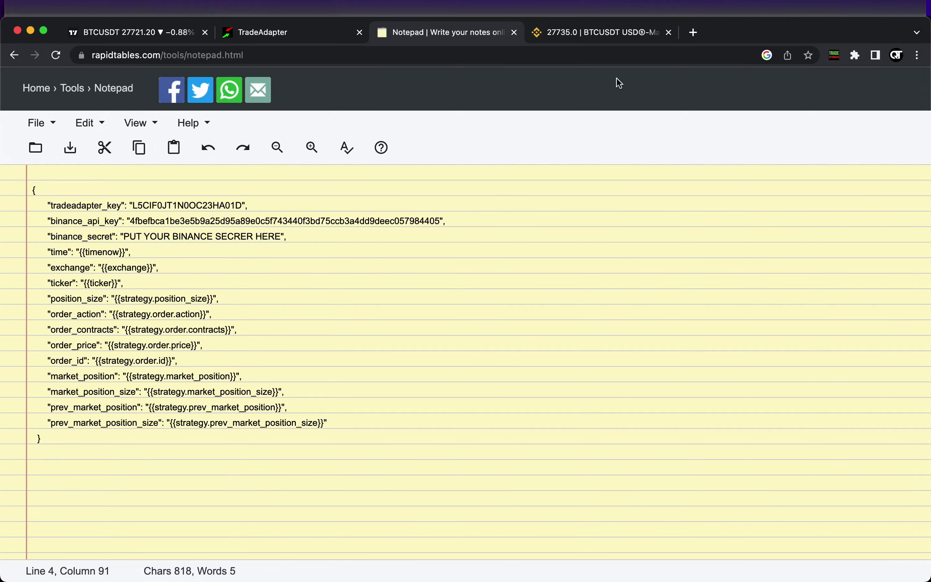
Copy the Binance testnet API secret over the notepad's binance_secret placeholder.
{"action": "left_click", "coordinate": [604, 37]}
{"action": "double_click", "coordinate": [152, 379]}
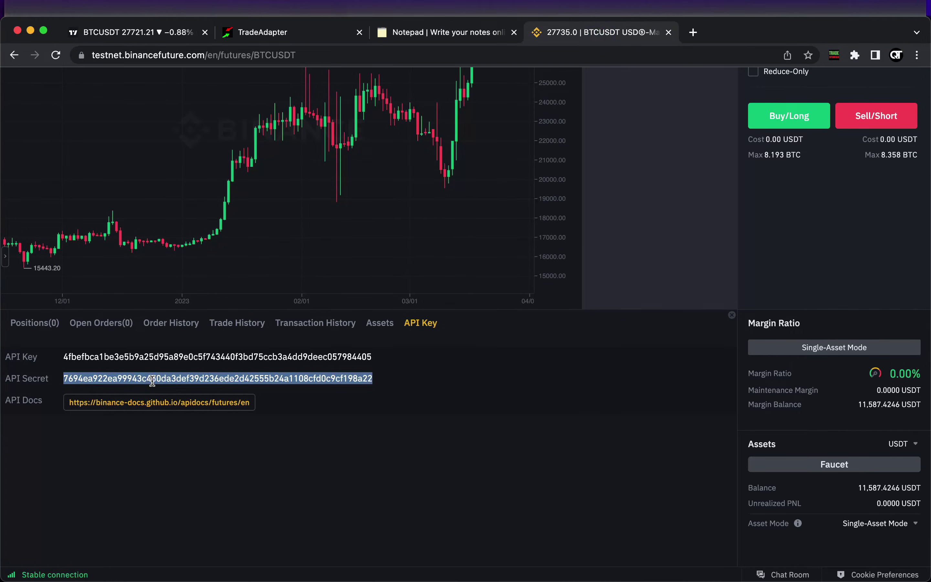
{"action": "left_click", "coordinate": [435, 35]}
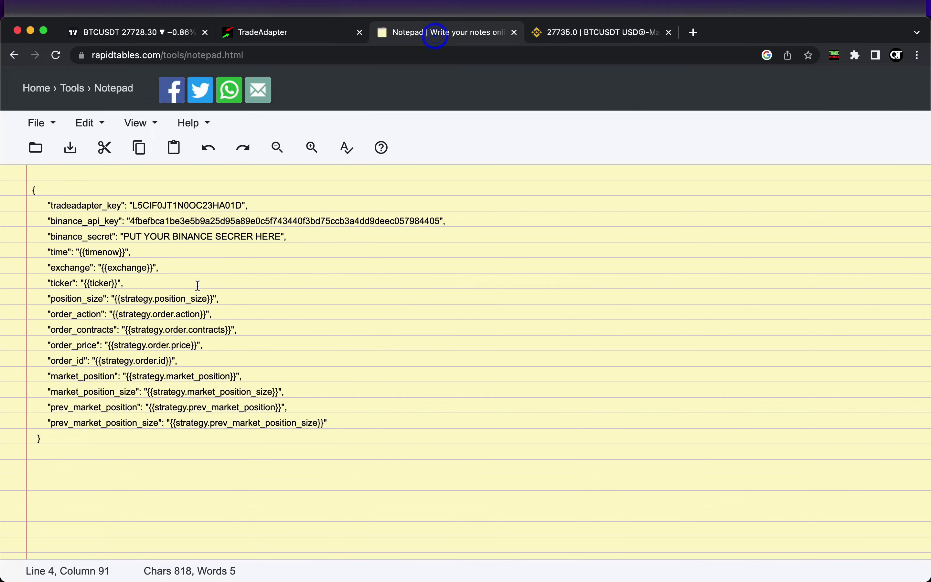
{"action": "left_click_drag", "start_coordinate": [280, 238], "coordinate": [124, 236]}
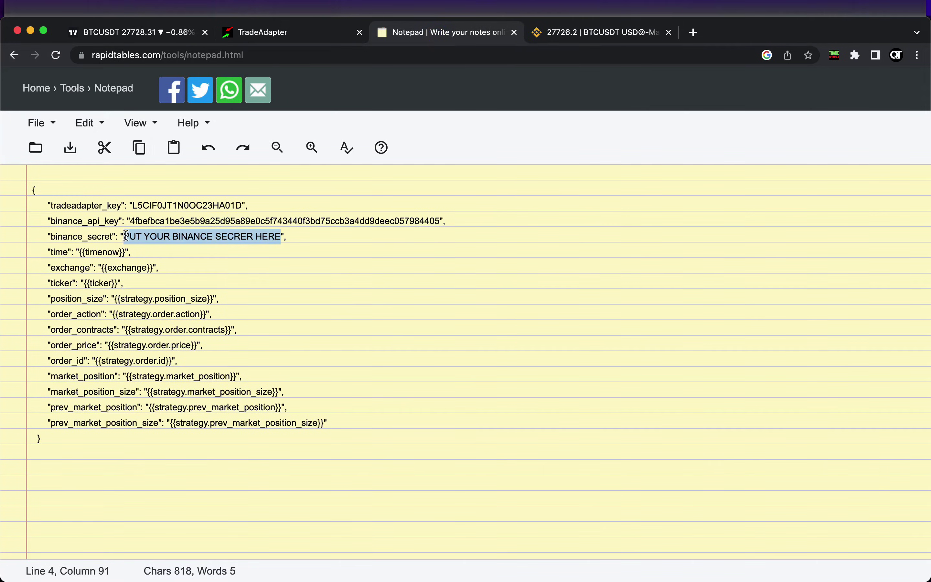
{"action": "key", "text": "super+v"}
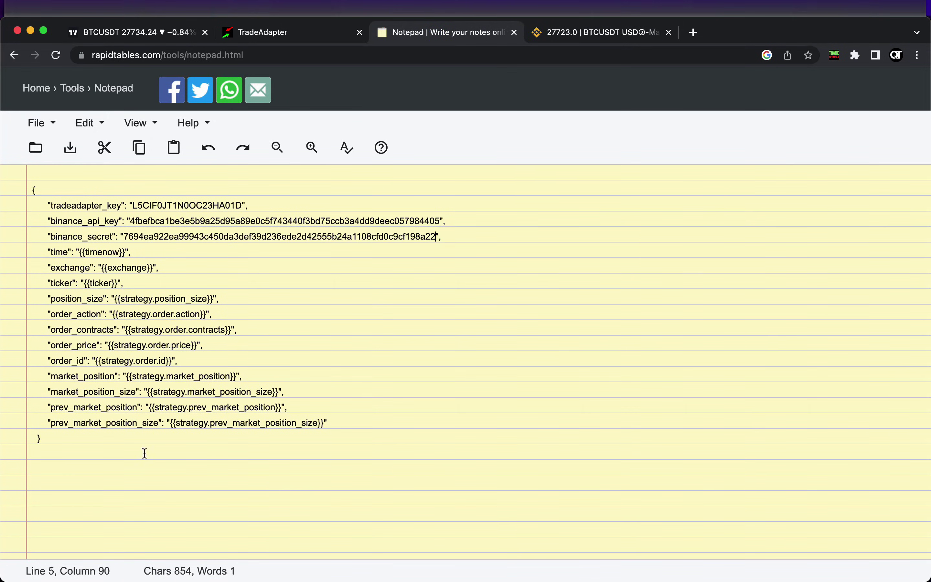
Select the entire completed JSON message in the notepad.
{"action": "left_click", "coordinate": [52, 439]}
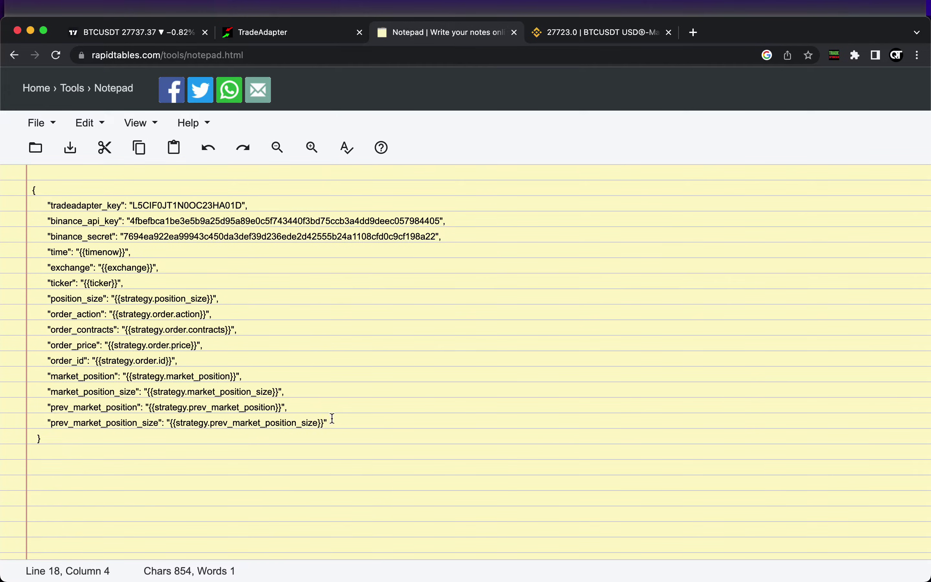
{"action": "left_click_drag", "start_coordinate": [332, 418], "coordinate": [35, 255]}
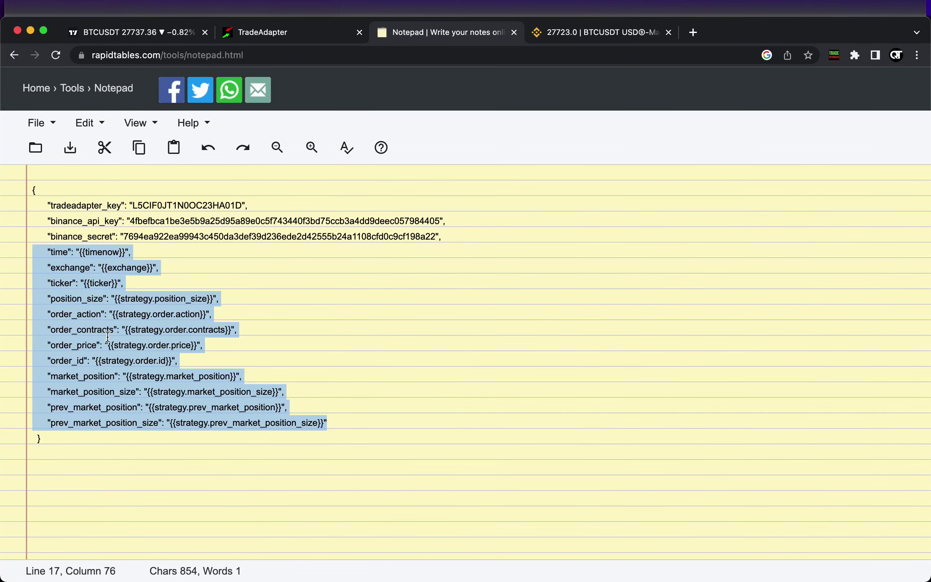
{"action": "left_click", "coordinate": [277, 299]}
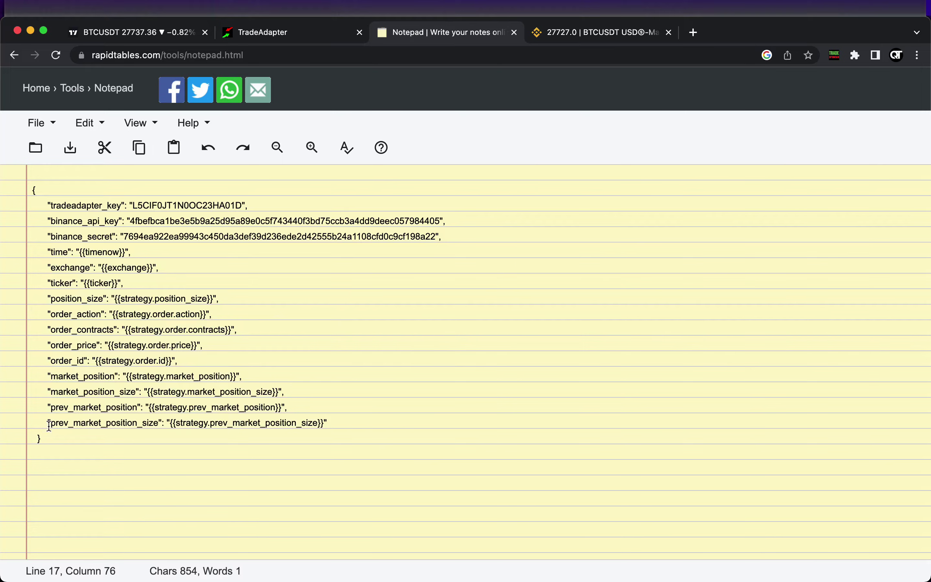
{"action": "left_click_drag", "start_coordinate": [42, 441], "coordinate": [2, 198]}
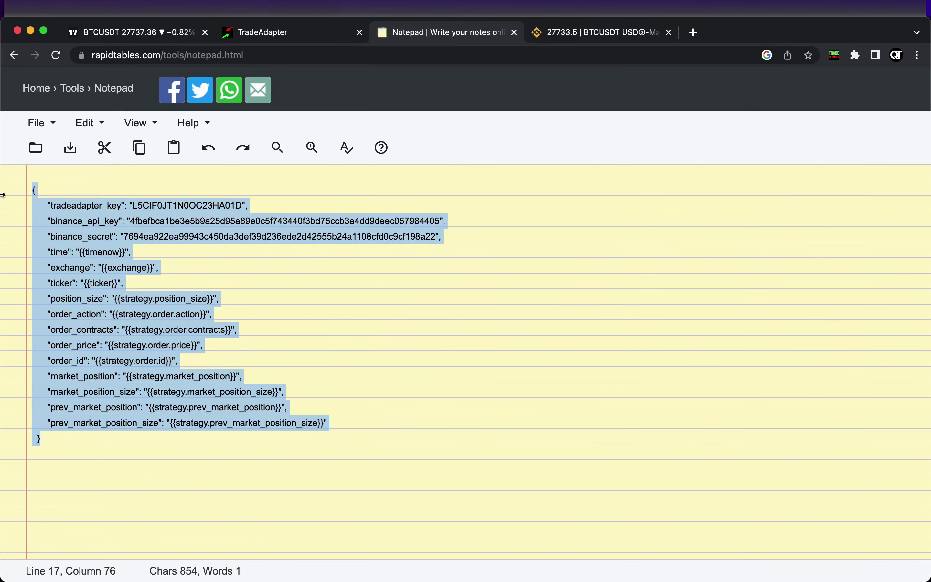
Replace the default alert message in Create Alert with the pasted JSON message.
{"action": "left_click", "coordinate": [116, 35]}
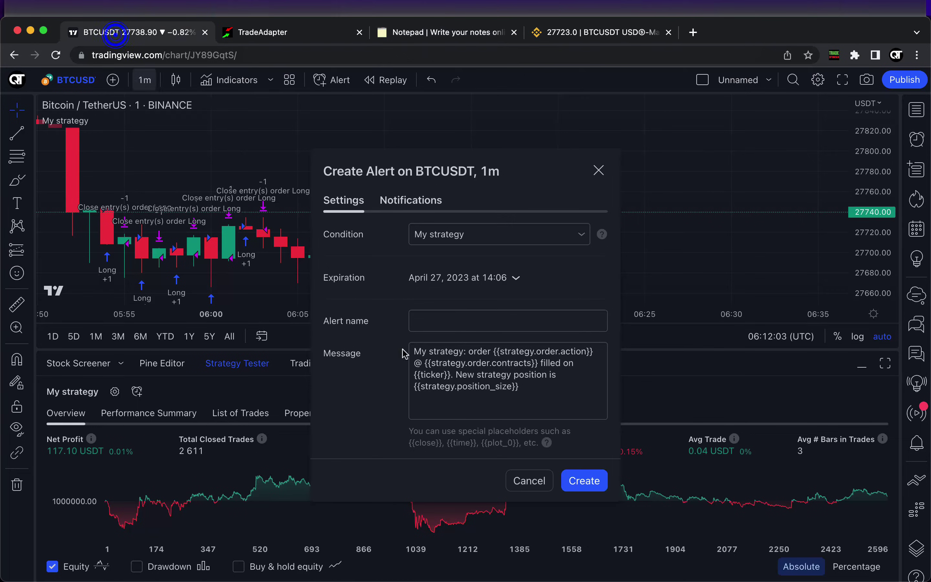
{"action": "triple_click", "coordinate": [485, 385]}
{"action": "key", "text": "BackSpace"}
{"action": "key", "text": "super+v"}
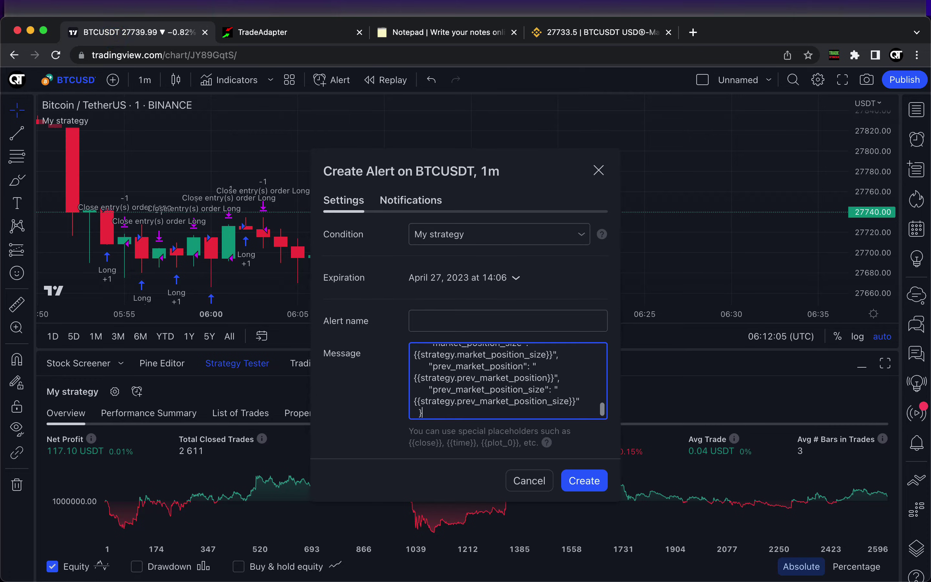
{"action": "left_click", "coordinate": [588, 449]}
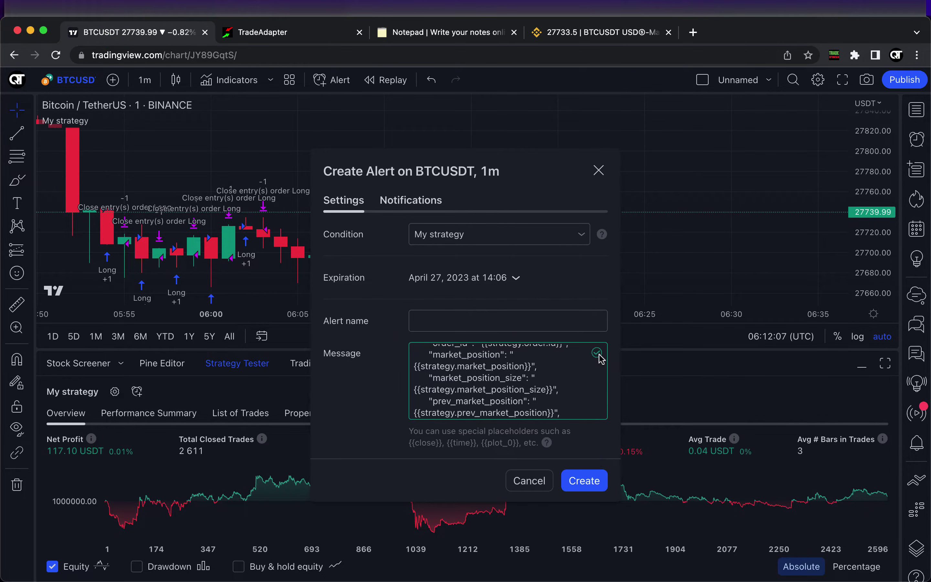
Set the alert condition to My strategy and go to the notification settings.
{"action": "left_click", "coordinate": [452, 242]}
{"action": "left_click", "coordinate": [452, 236]}
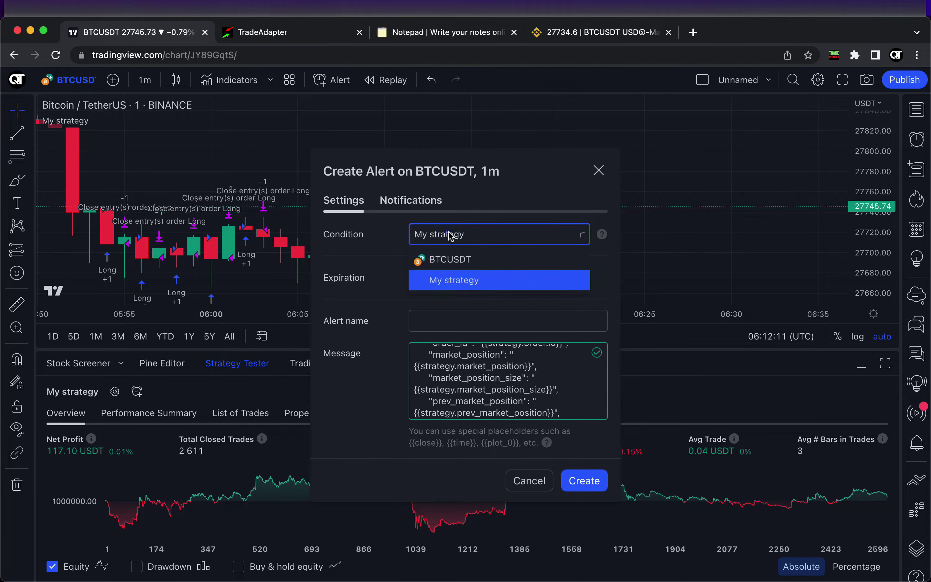
{"action": "left_click", "coordinate": [451, 236]}
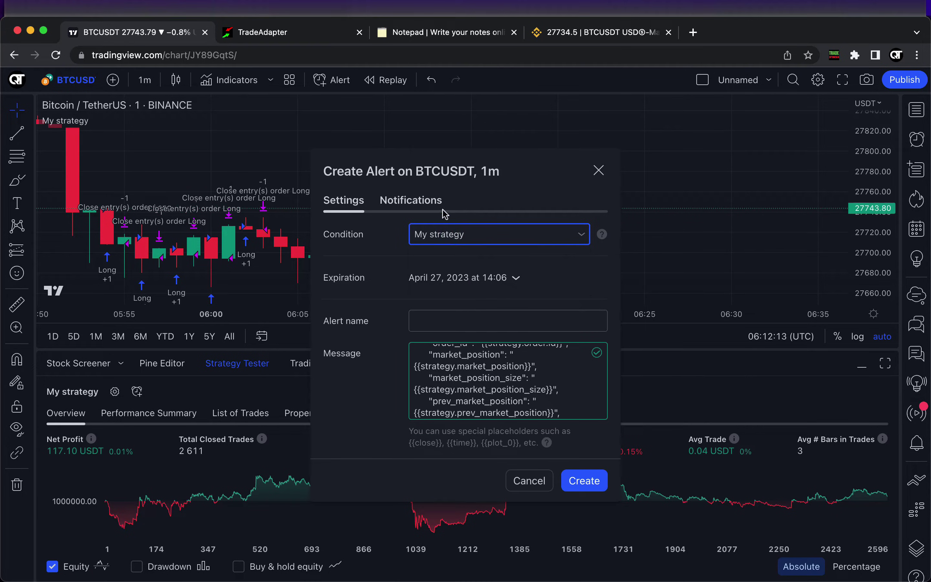
{"action": "left_click", "coordinate": [424, 204]}
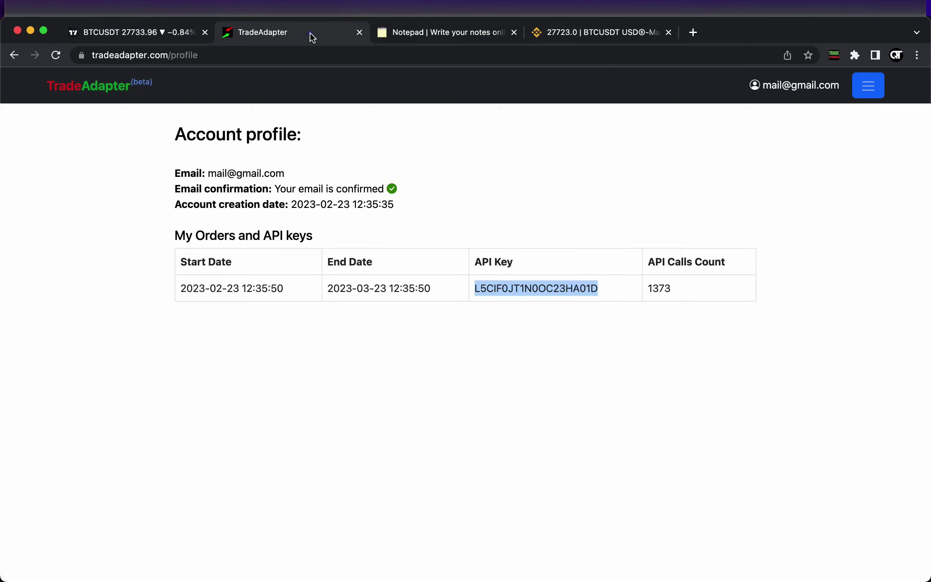
Return to TradeAdapter's Connect TradingView to Binance guide via Instructions > Binance.
{"action": "left_click", "coordinate": [310, 33]}
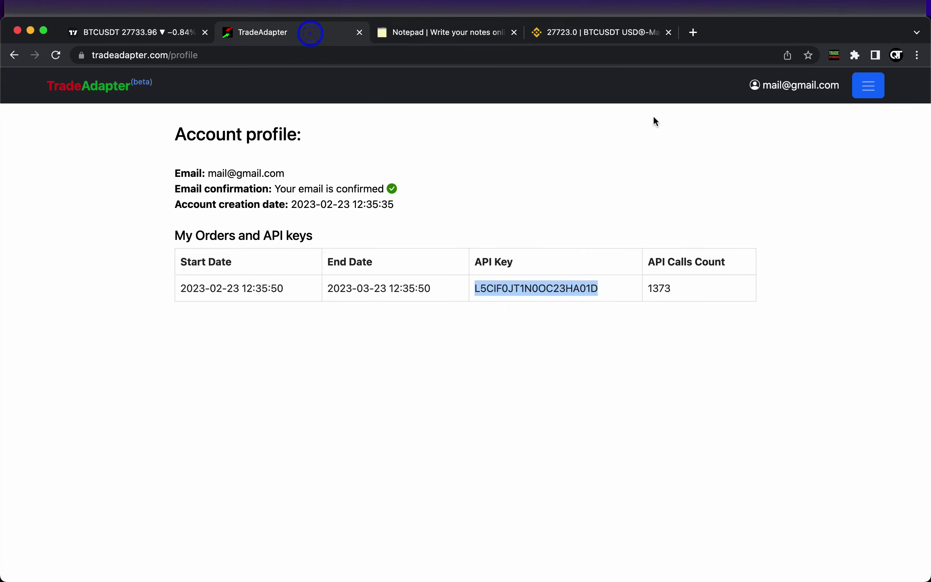
{"action": "left_click", "coordinate": [870, 88]}
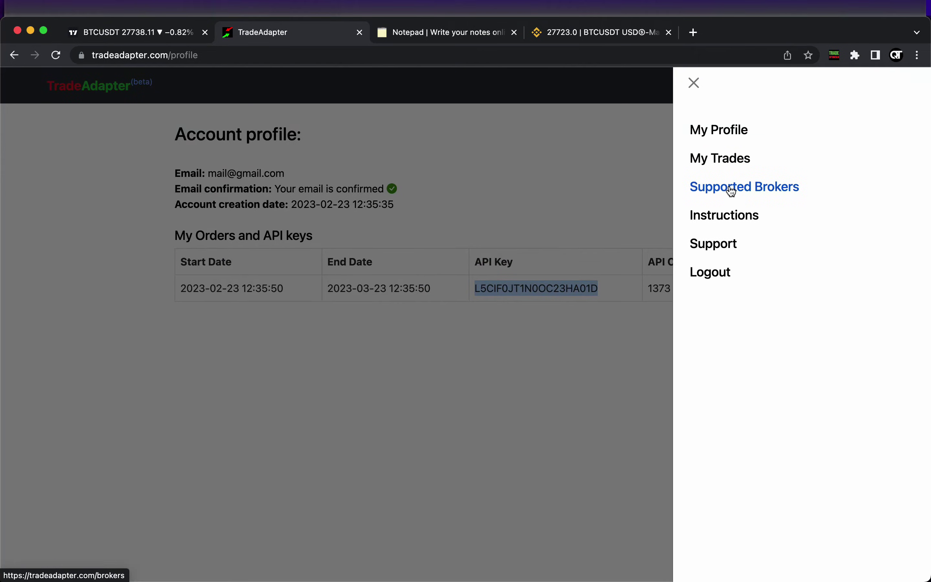
{"action": "left_click", "coordinate": [721, 215]}
{"action": "left_click", "coordinate": [428, 257]}
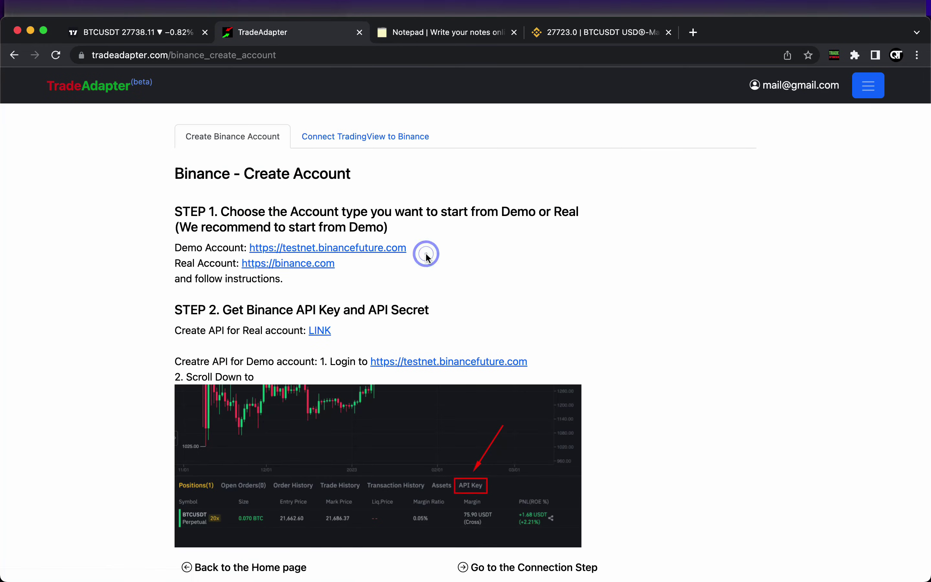
{"action": "left_click", "coordinate": [341, 135]}
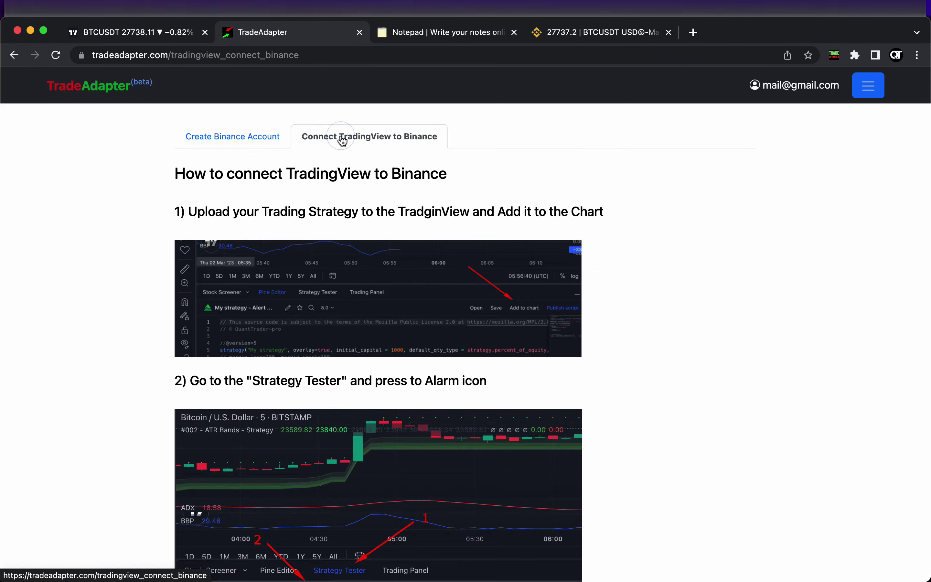
Select the demo_order webhook URL for the demo account.
{"action": "scroll", "coordinate": [347, 269], "scroll_direction": "down", "scroll_amount": 20}
{"action": "scroll", "coordinate": [354, 382], "scroll_direction": "up", "scroll_amount": 4}
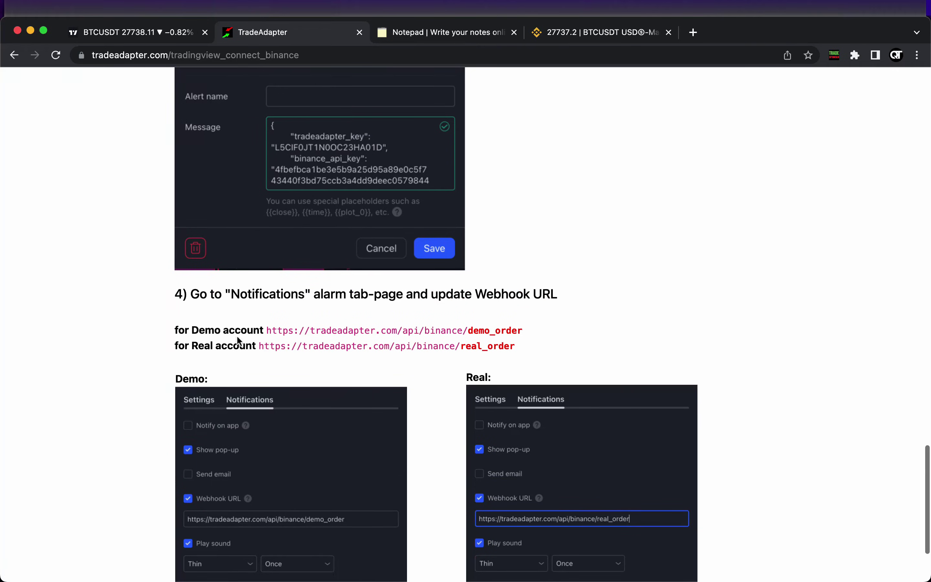
{"action": "left_click_drag", "start_coordinate": [266, 328], "coordinate": [528, 328]}
{"action": "key", "text": "super+c"}
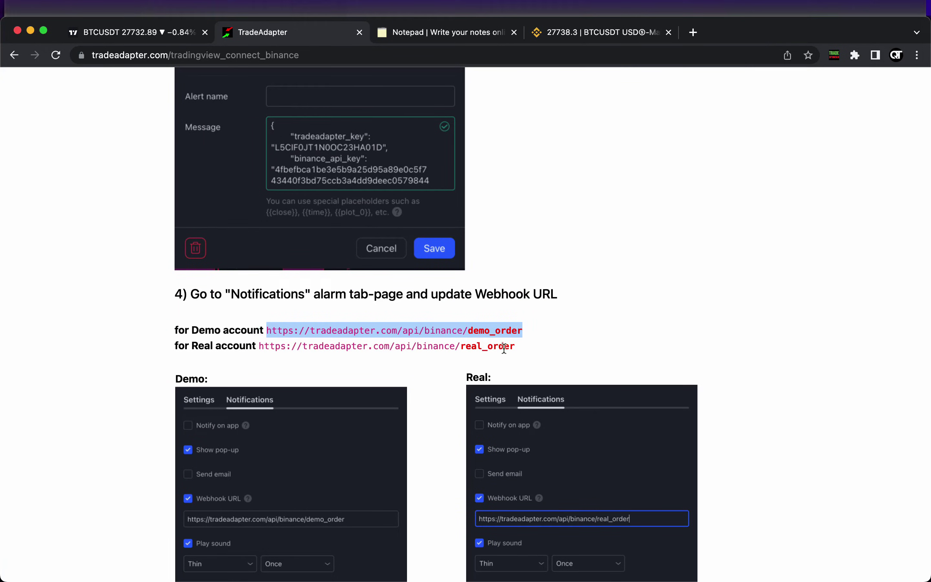
{"action": "left_click", "coordinate": [586, 38]}
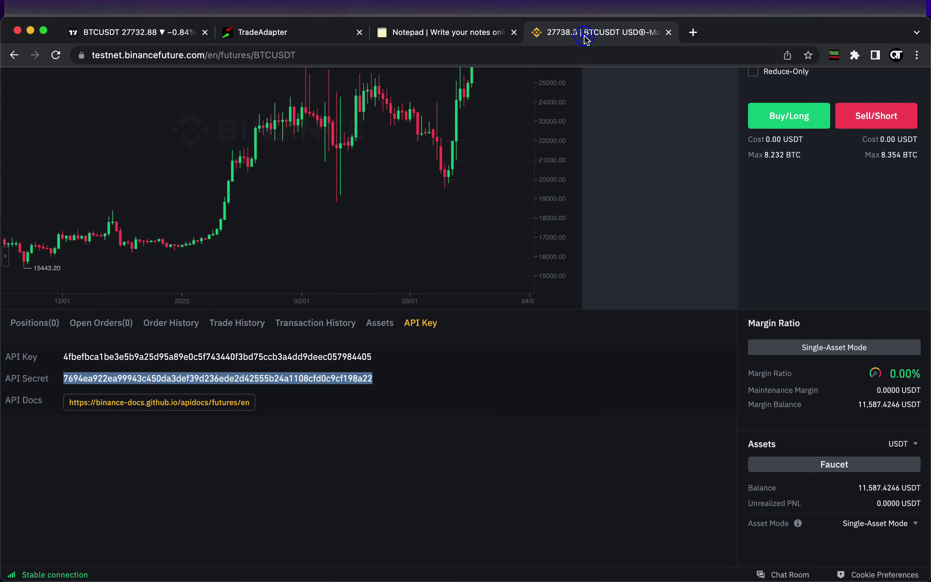
Replace the alert's webhook URL with the demo_order URL and create the My strategy alert.
{"action": "left_click", "coordinate": [263, 37]}
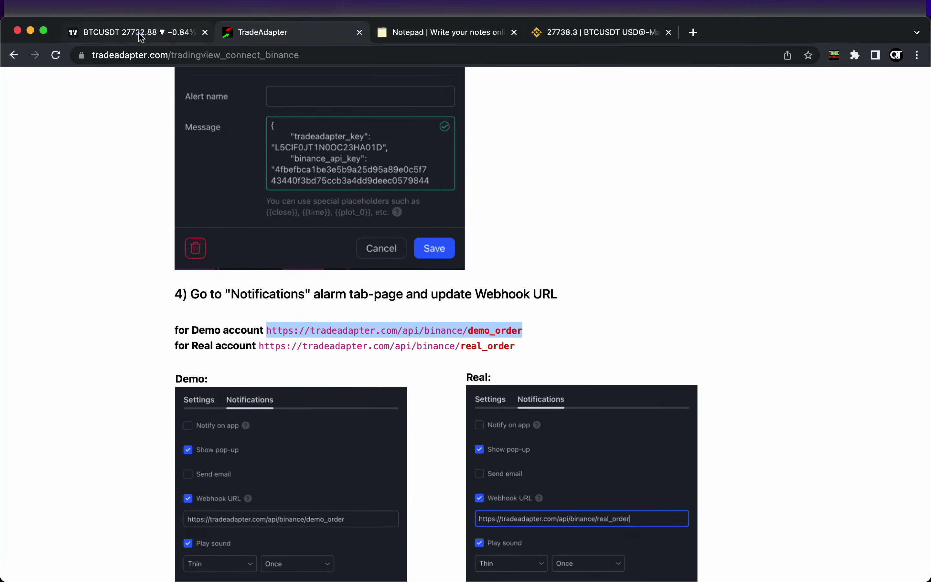
{"action": "left_click", "coordinate": [175, 33]}
{"action": "double_click", "coordinate": [381, 358]}
{"action": "key", "text": "super+a"}
{"action": "key", "text": "BackSpace"}
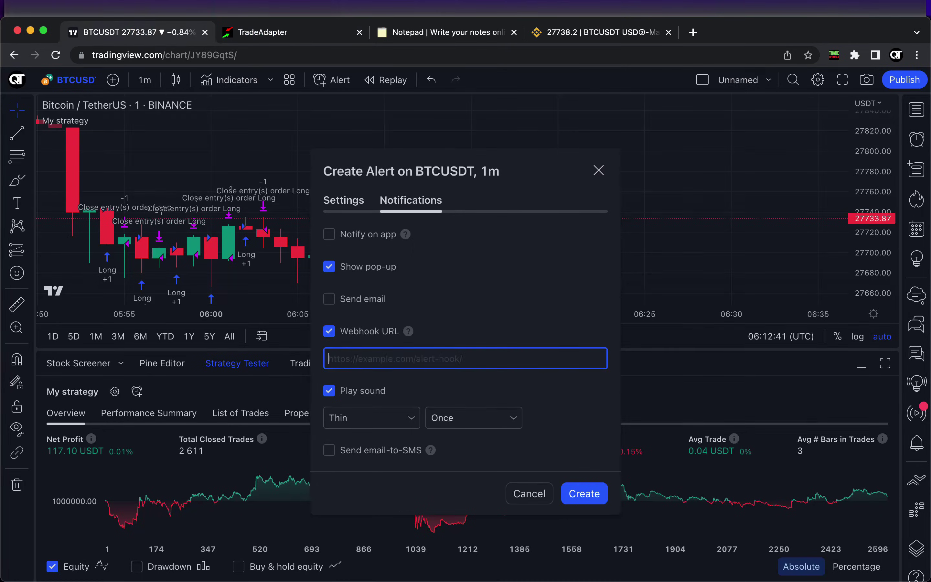
{"action": "key", "text": "super+v"}
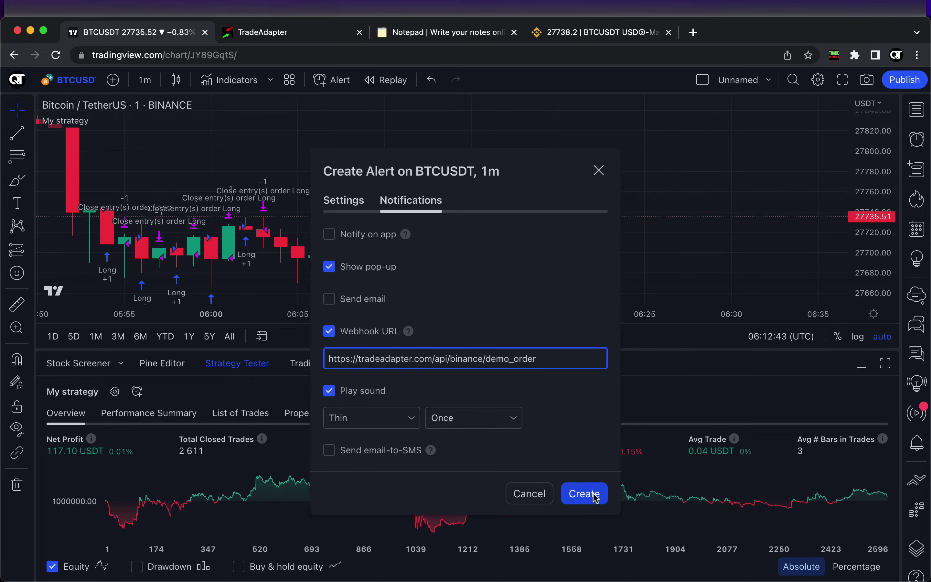
{"action": "left_click", "coordinate": [595, 495]}
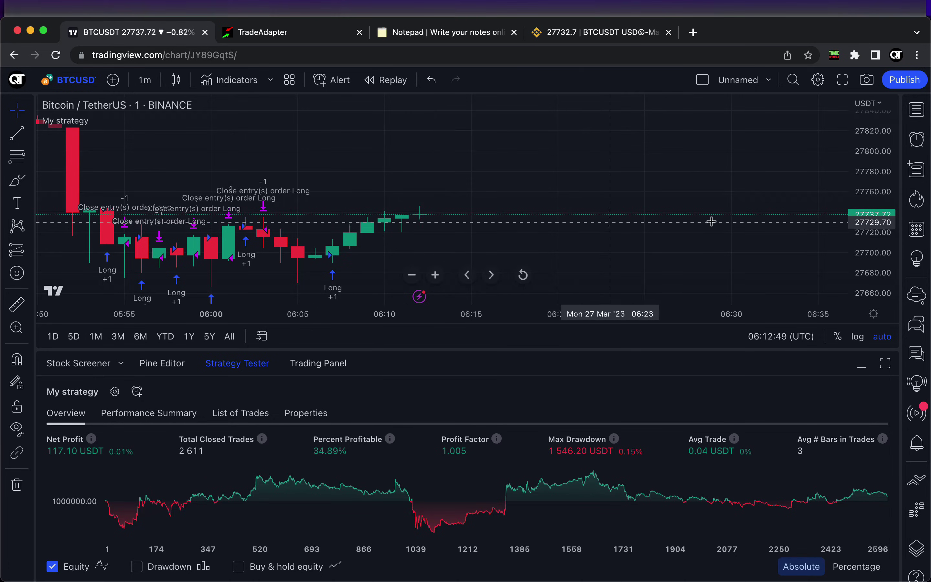
Review the alerts log's sell order firings, check Binance testnet, then dismiss the fired-alert popup.
{"action": "left_click", "coordinate": [923, 142]}
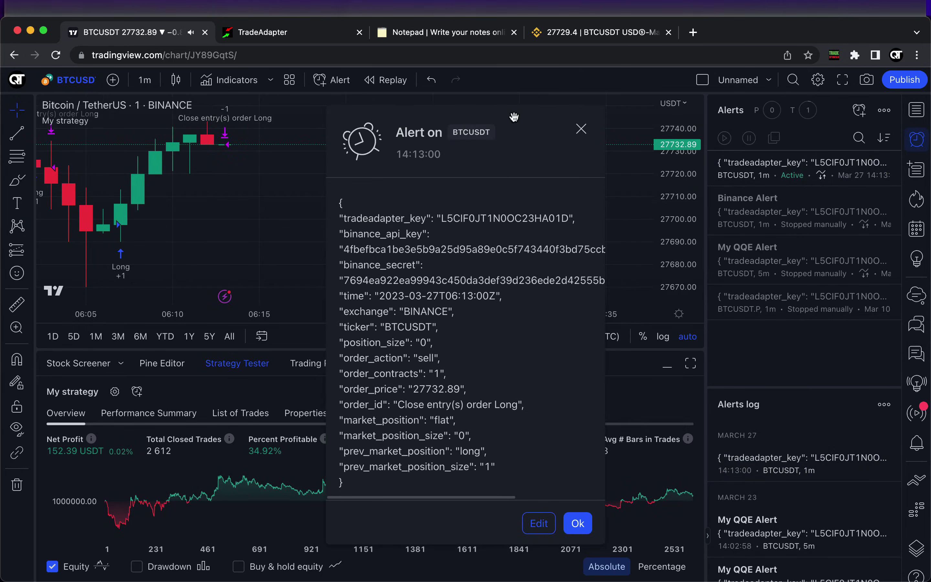
{"action": "left_click", "coordinate": [577, 33]}
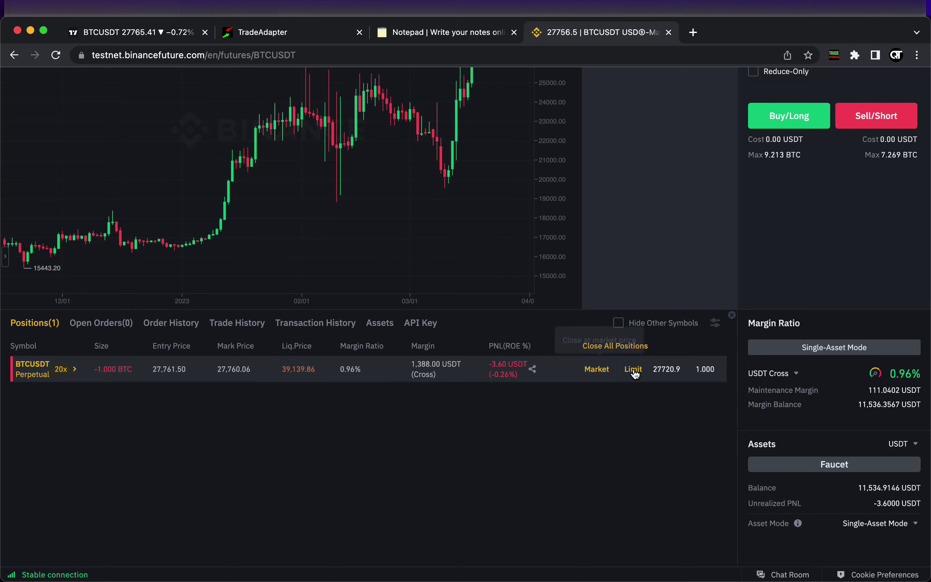
{"action": "left_click", "coordinate": [149, 34]}
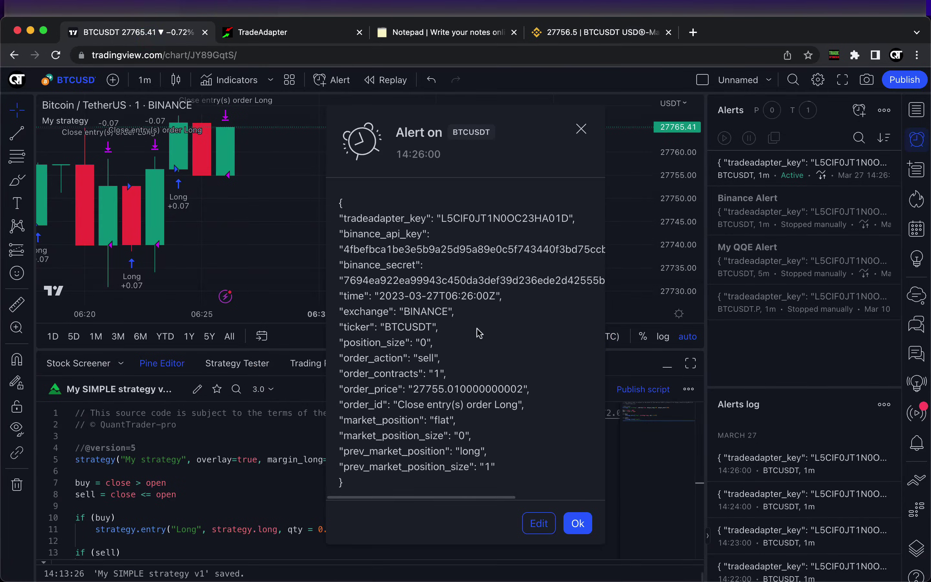
{"action": "left_click", "coordinate": [581, 129]}
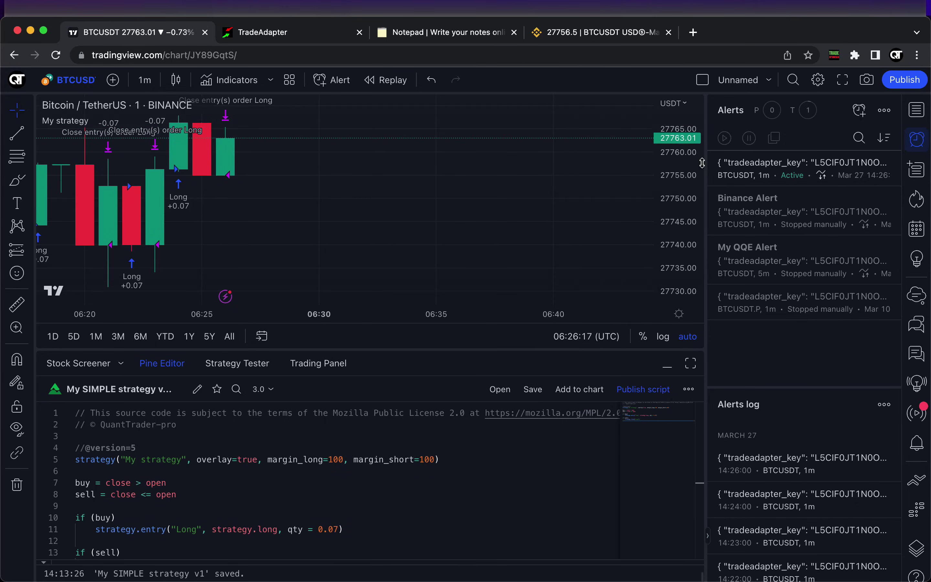
{"action": "mouse_move", "coordinate": [744, 173]}
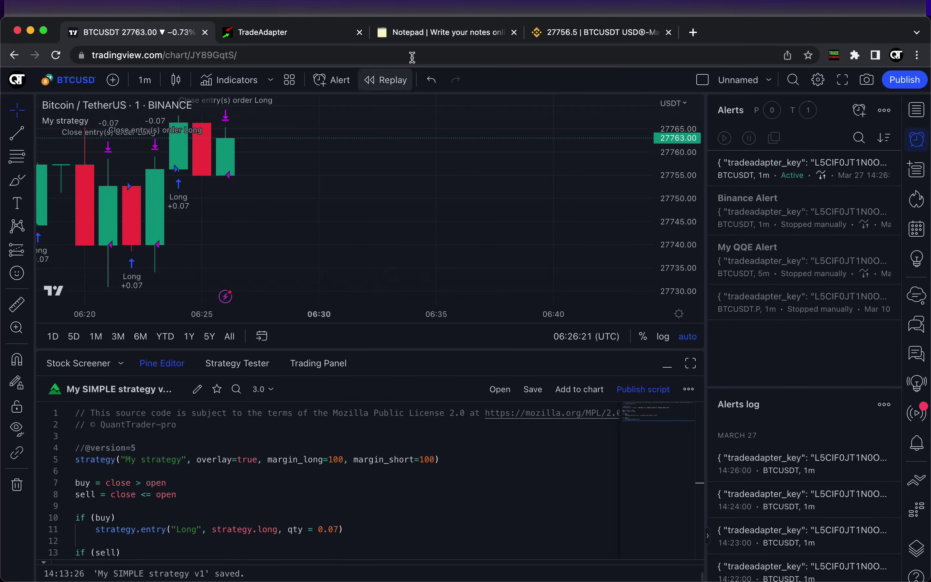
View the TradeAdapter home page, then check the open BTCUSDT position on Binance Futures Testnet.
{"action": "left_click", "coordinate": [285, 38]}
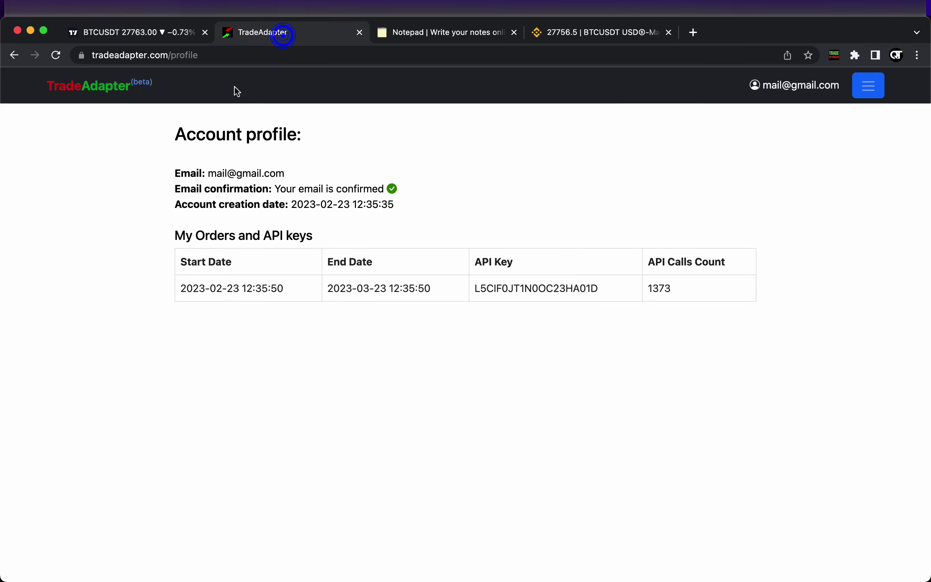
{"action": "left_click", "coordinate": [101, 89]}
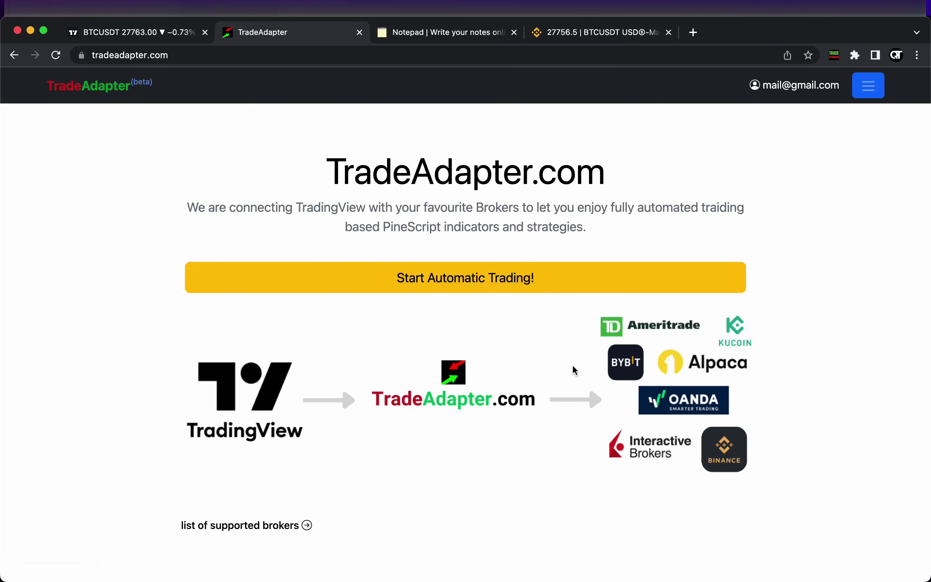
{"action": "left_click", "coordinate": [581, 24]}
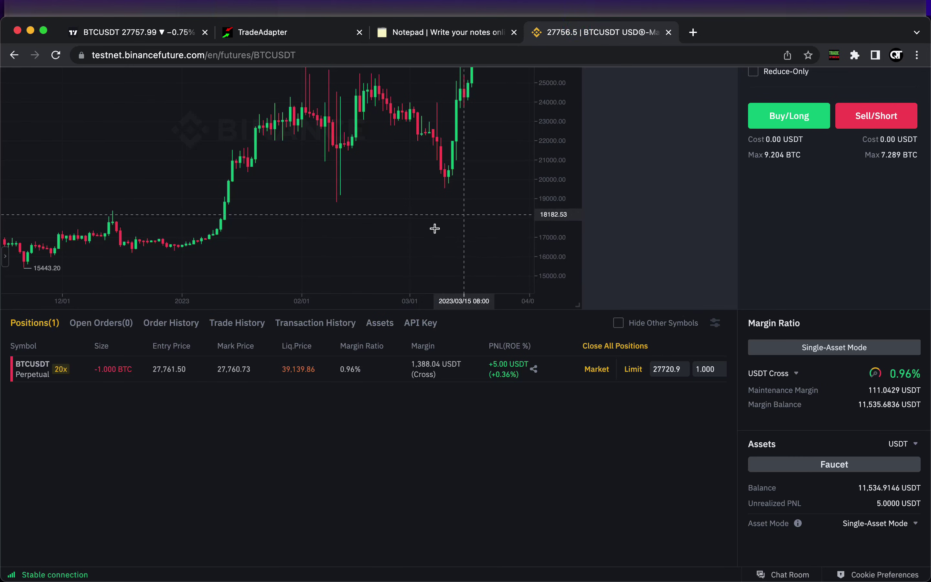
After reviewing the -1.000 BTC position, go back to the TradingView chart tab.
{"action": "left_click", "coordinate": [149, 34]}
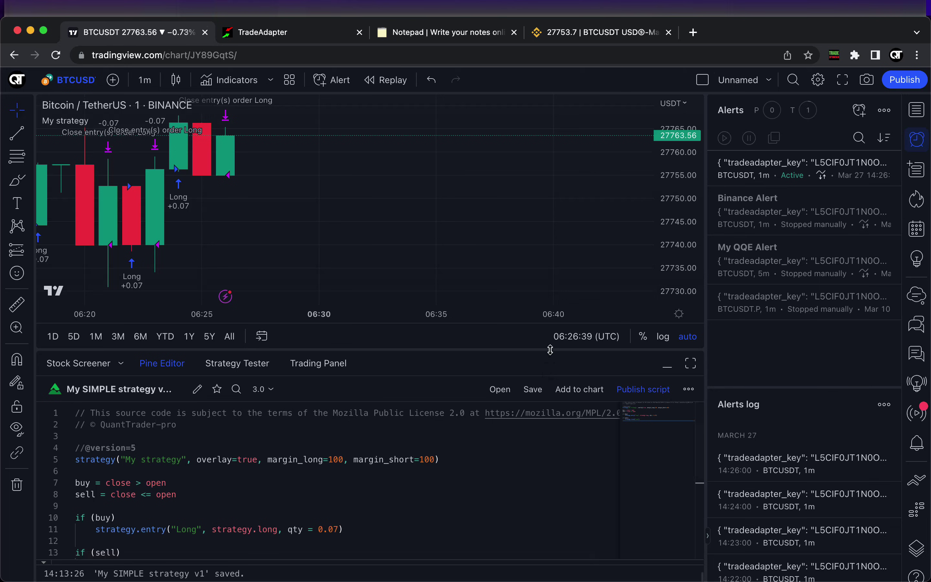
Drag the chart/Pine Editor divider upward to show more of the strategy script.
{"action": "left_click_drag", "start_coordinate": [550, 344], "coordinate": [550, 335]}
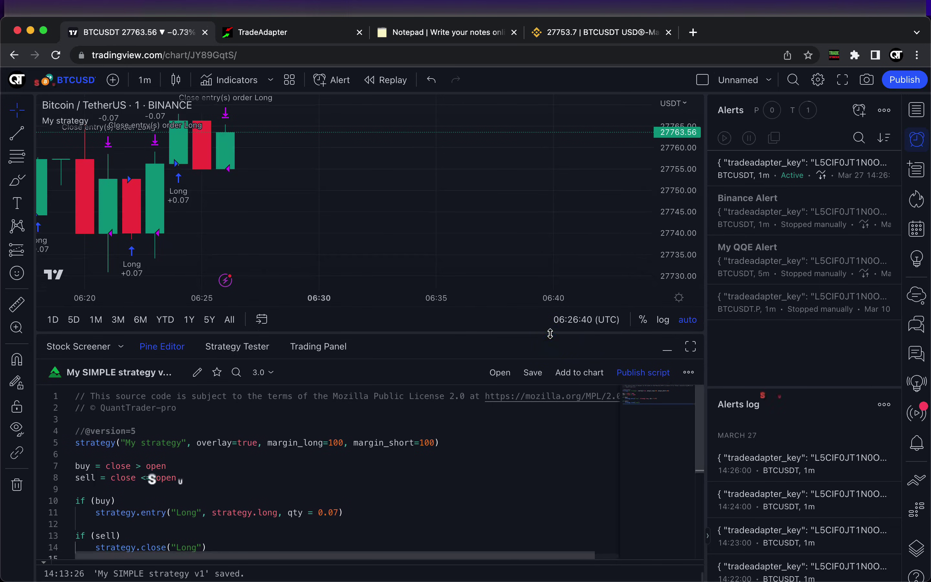